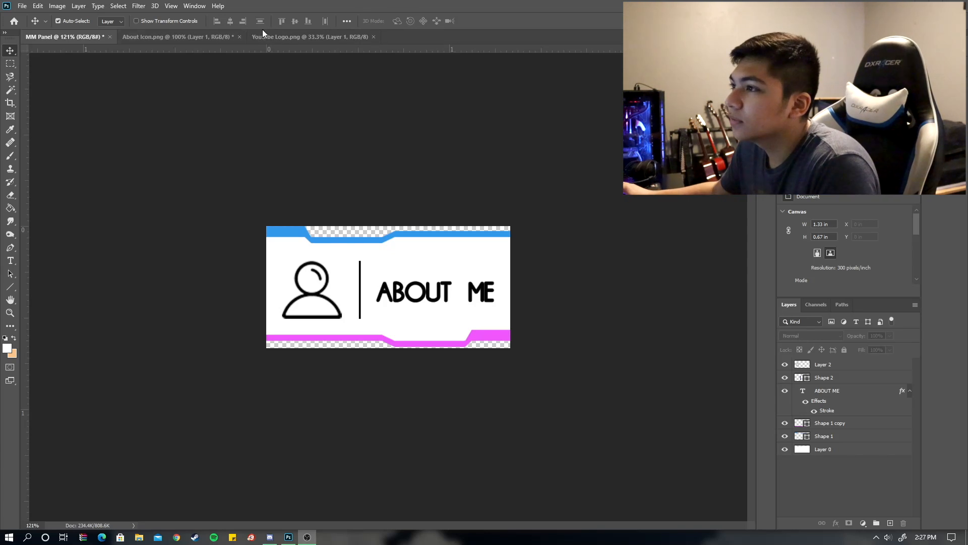
# - Start a new document and set its height to 200 pixels
pyautogui.click(20, 5)
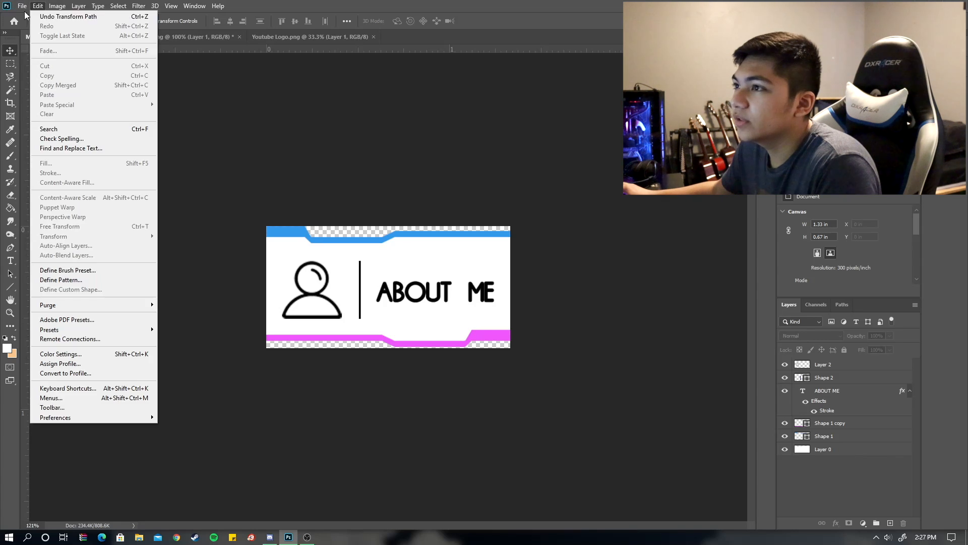
pyautogui.click(35, 17)
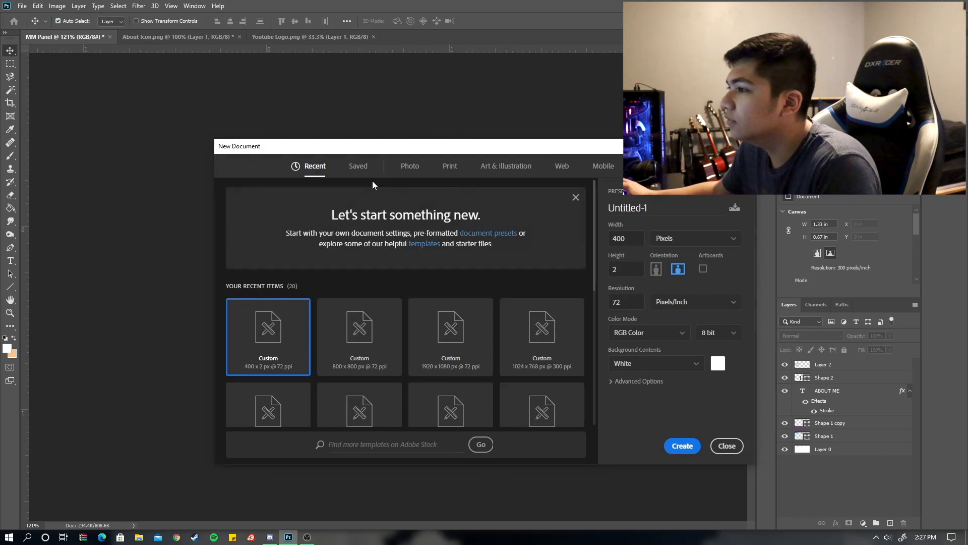
pyautogui.moveTo(391, 148); pyautogui.dragTo(359, 136)
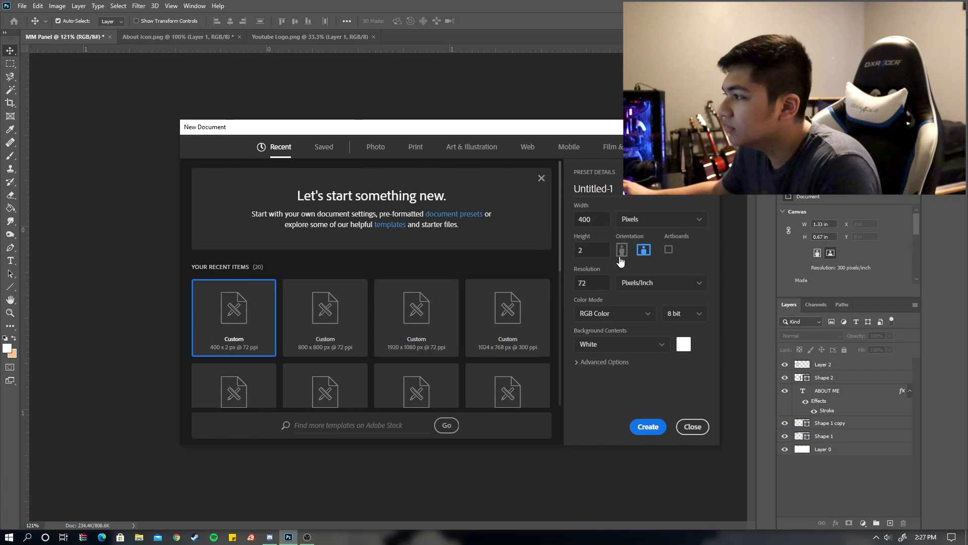
pyautogui.click(596, 250)
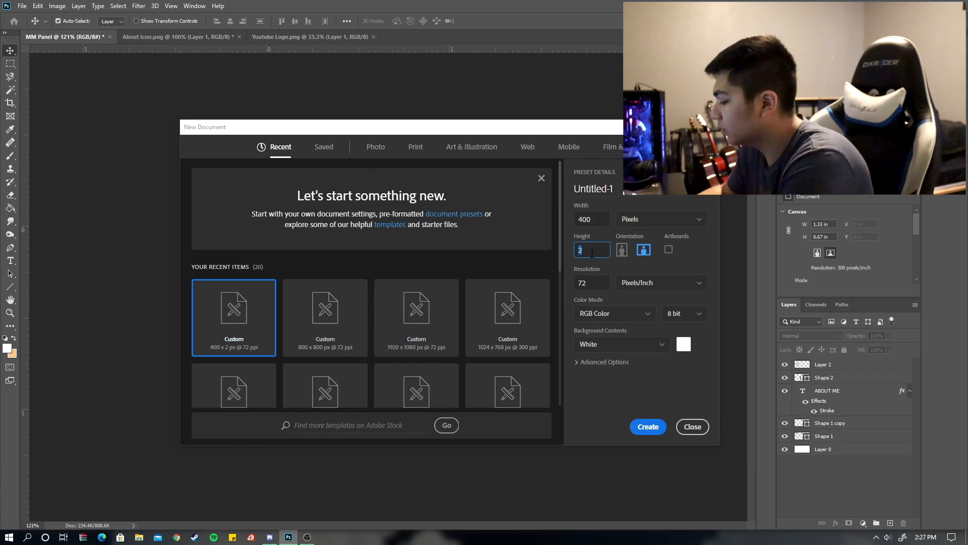
pyautogui.press('BackSpace')
pyautogui.write('200')
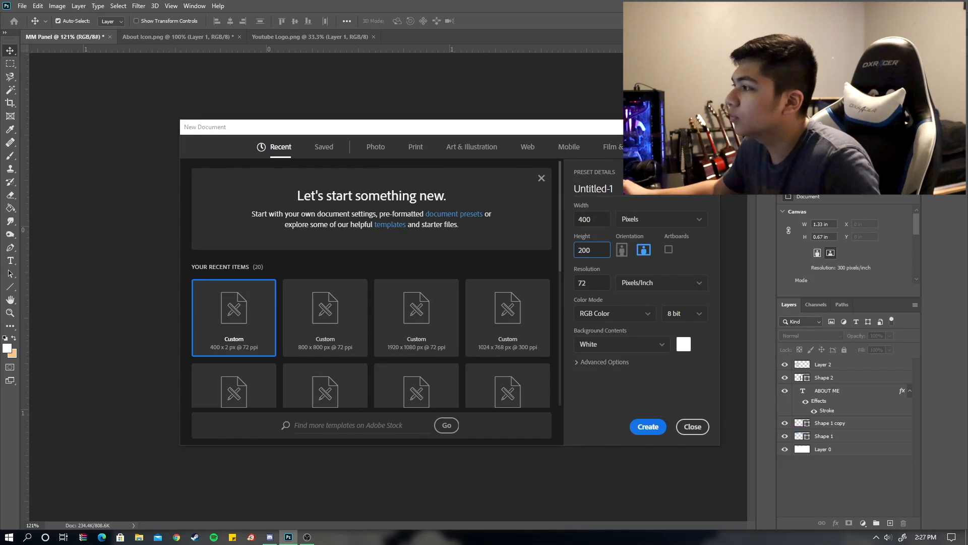
# - Create the document as MM Discord with a resolution of 300 pixels/inch and add an empty layer above the background
pyautogui.hotkey('ctrl', 'a')
pyautogui.press('BackSpace')
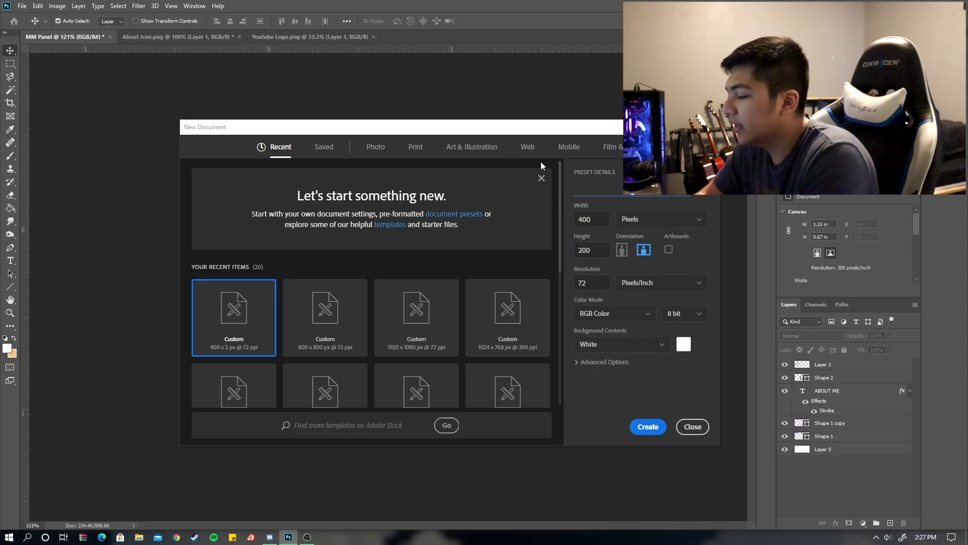
pyautogui.write('MM ')
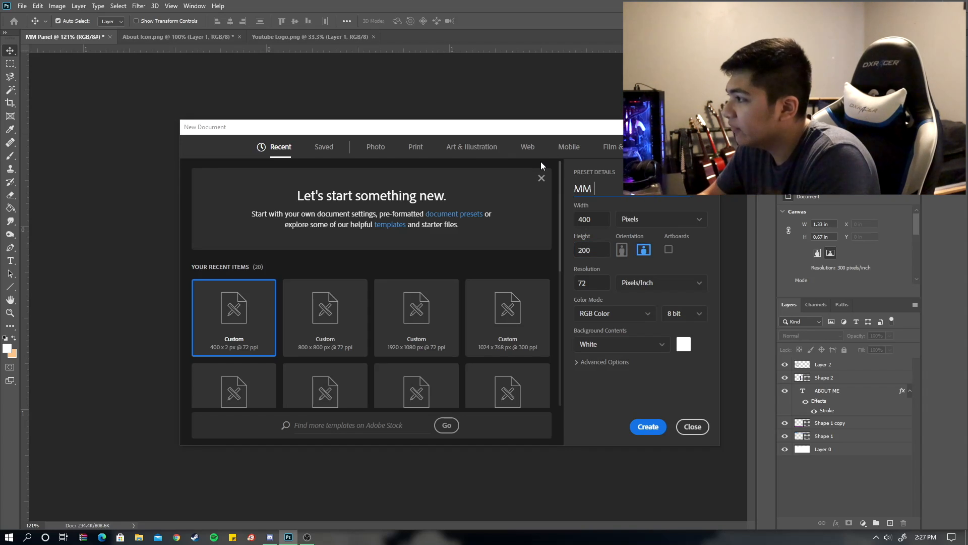
pyautogui.write('Discord')
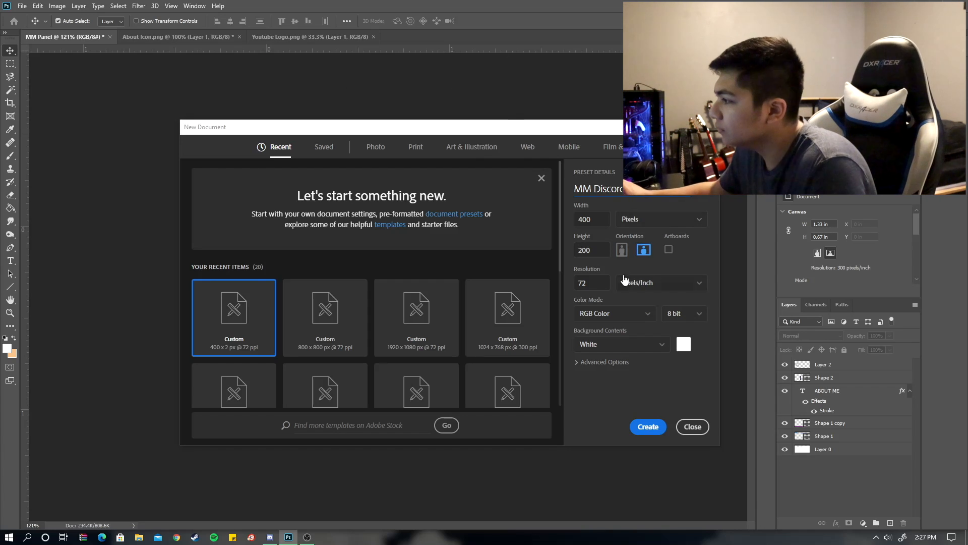
pyautogui.moveTo(596, 284); pyautogui.dragTo(562, 283)
pyautogui.write('300')
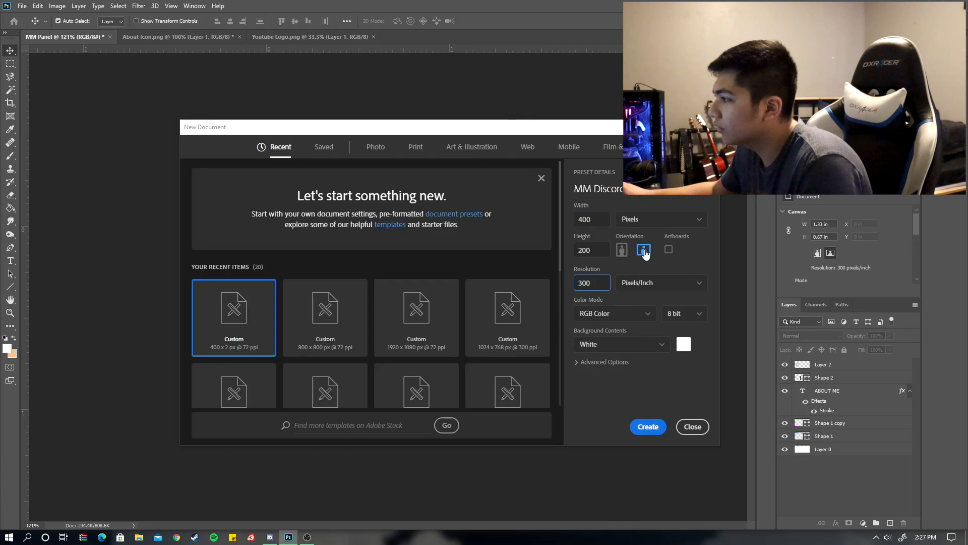
pyautogui.click(648, 427)
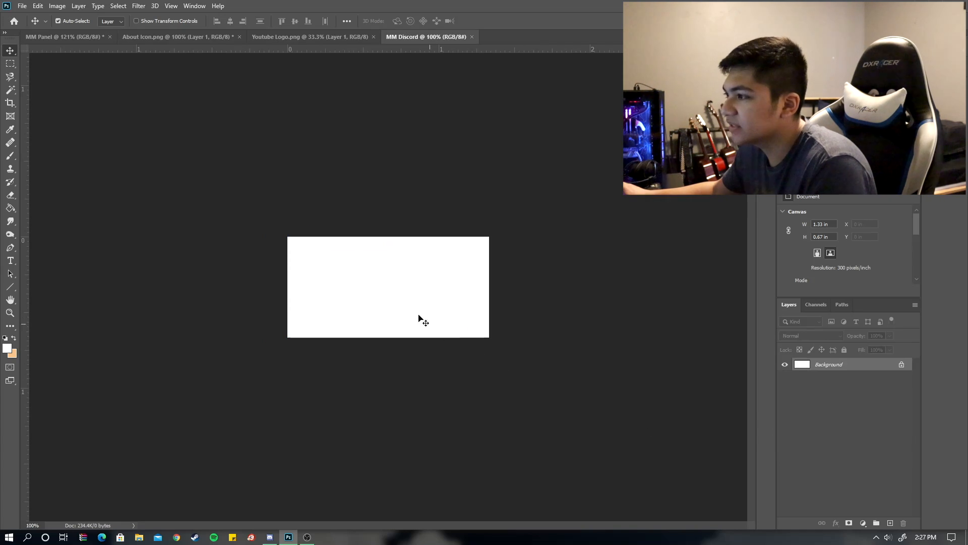
pyautogui.click(890, 523)
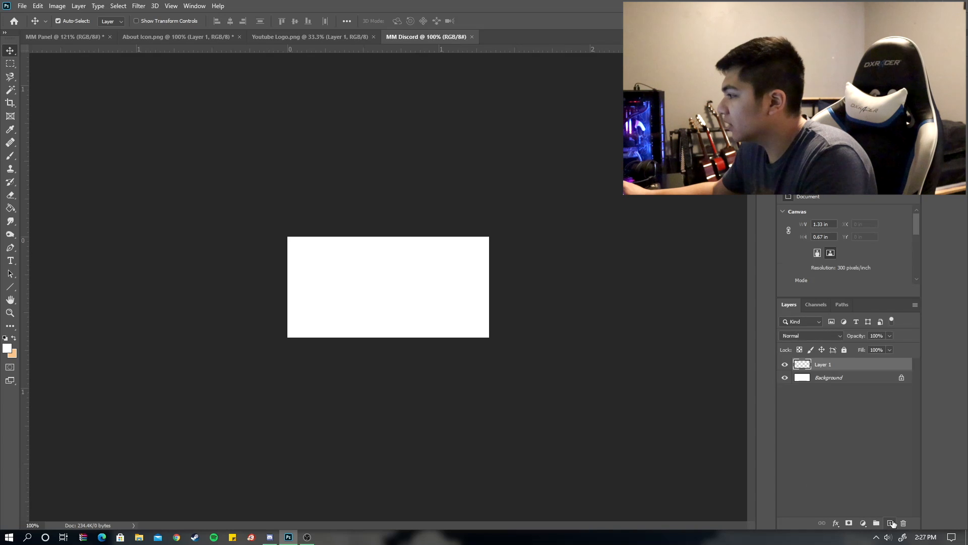
# - Convert the locked Background into an editable layer named BG
pyautogui.doubleClick(840, 379)
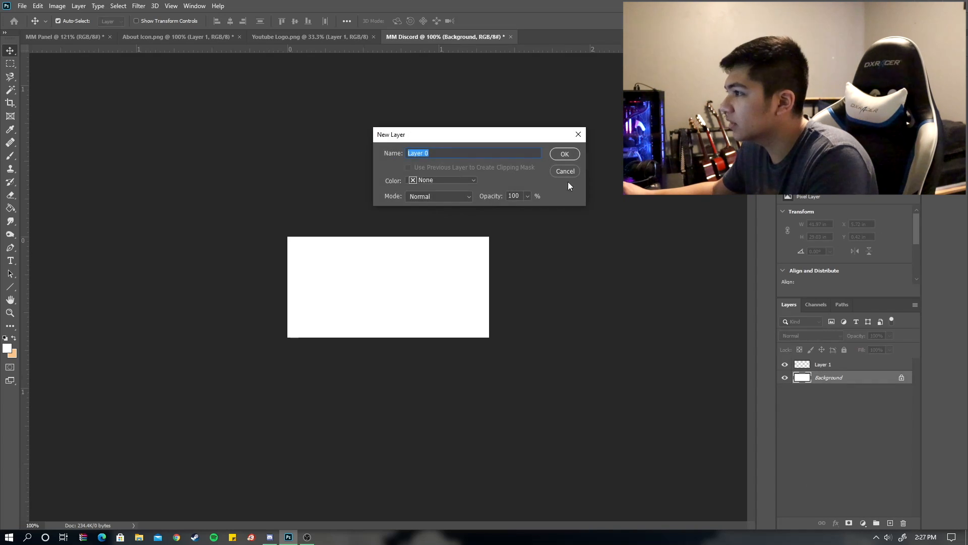
pyautogui.press('BackSpace')
pyautogui.write('BG')
pyautogui.press('Return')
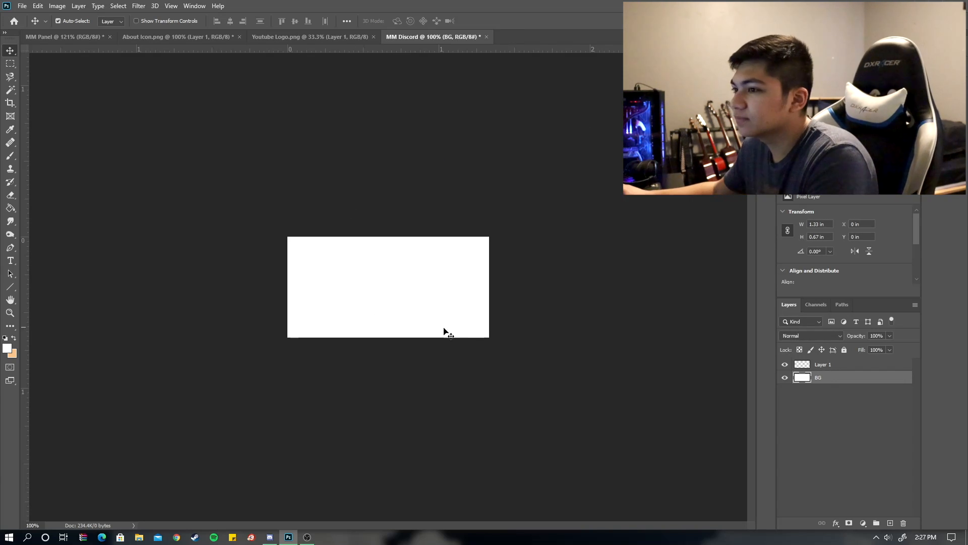
# - Make Layer 1 active and ready the Pen tool in Shape mode
pyautogui.click(841, 364)
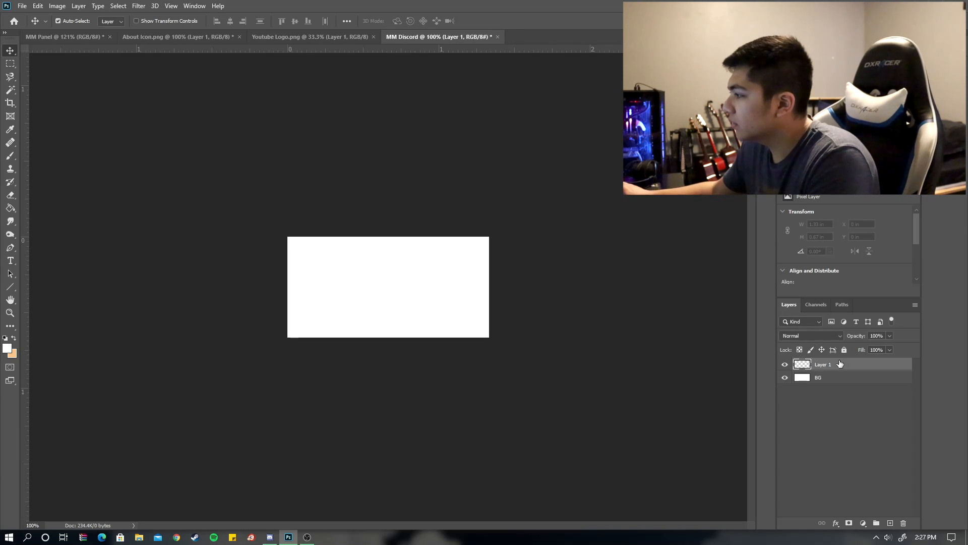
pyautogui.click(9, 249)
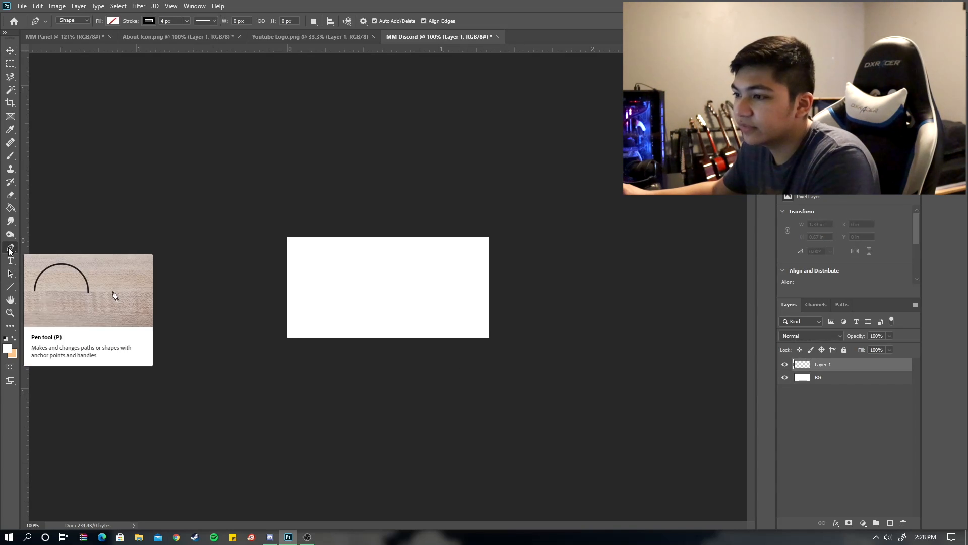
pyautogui.click(78, 21)
pyautogui.click(79, 35)
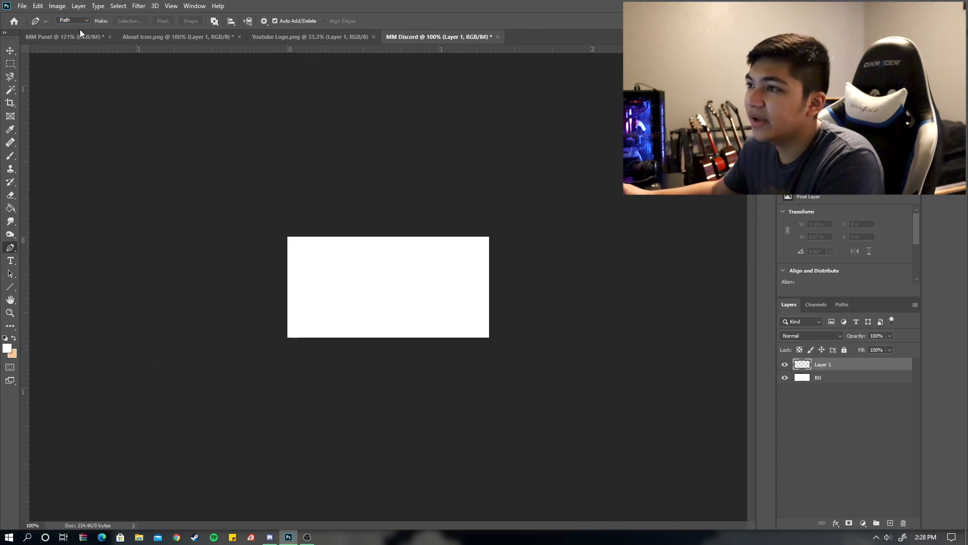
pyautogui.click(80, 21)
pyautogui.click(80, 28)
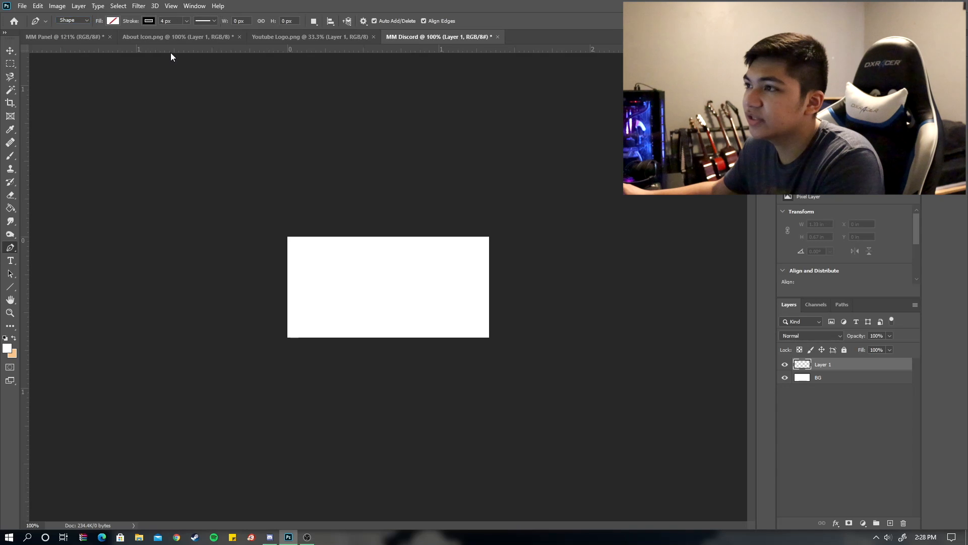
# - Browse the PANTONE+ Solid Uncoated and PANTONE+ Premium Metallics Coated color books for the pen's stroke color
pyautogui.click(112, 22)
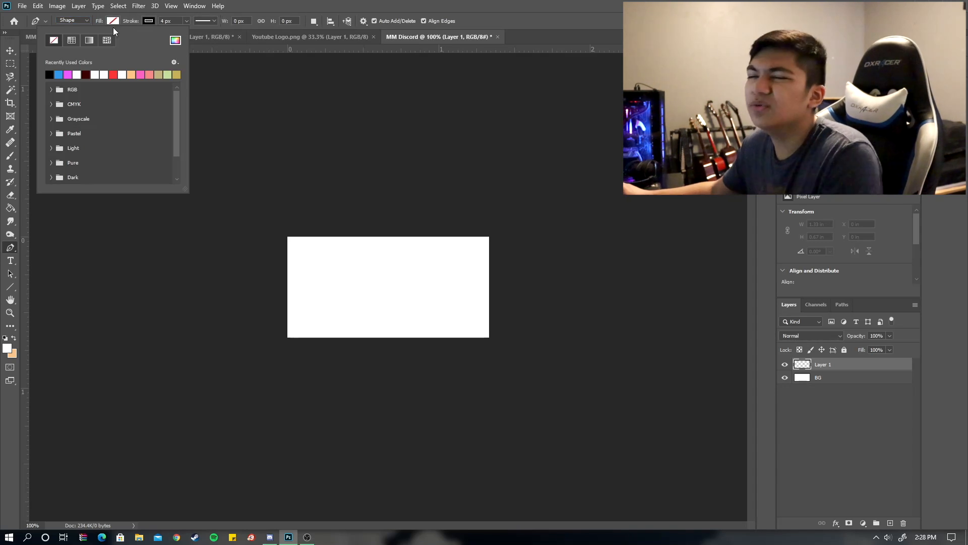
pyautogui.click(147, 21)
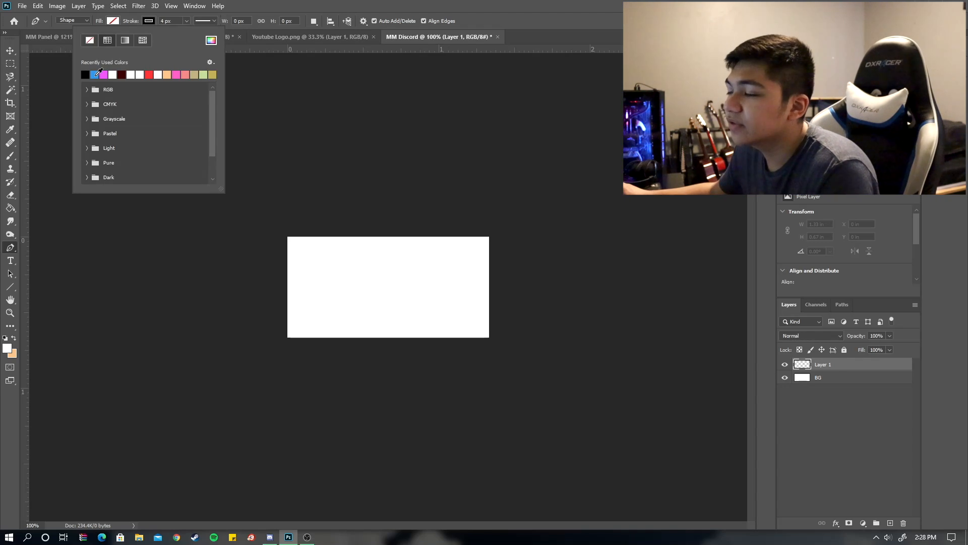
pyautogui.click(211, 40)
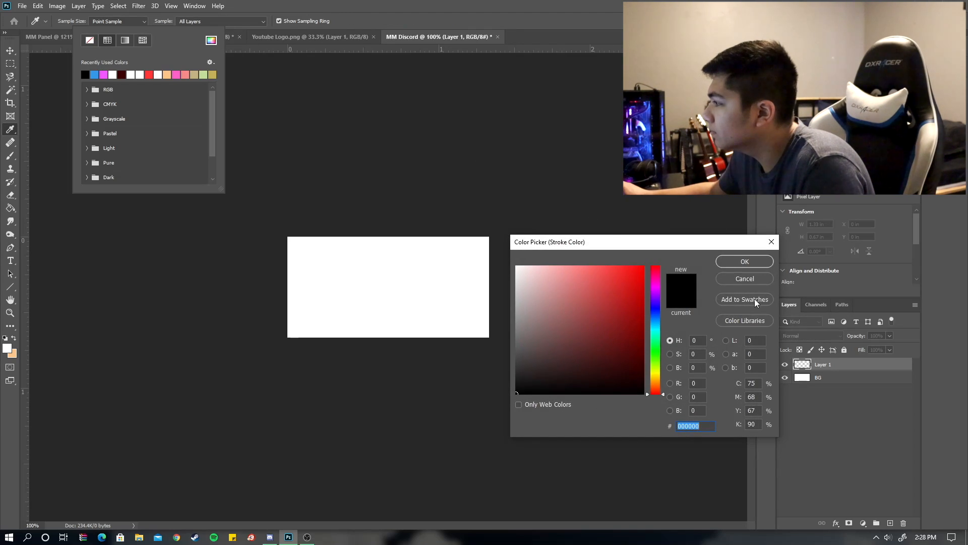
pyautogui.click(740, 321)
pyautogui.click(613, 264)
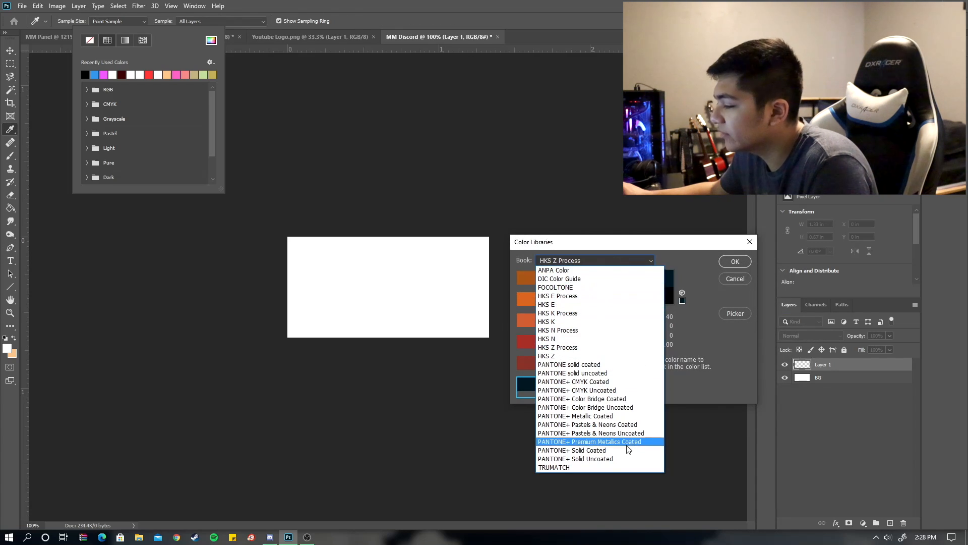
pyautogui.click(634, 459)
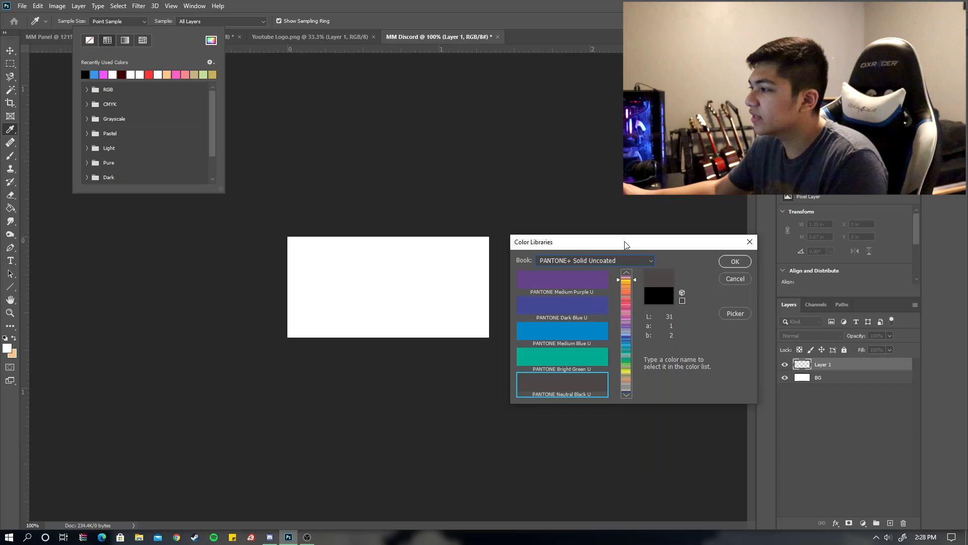
pyautogui.click(628, 260)
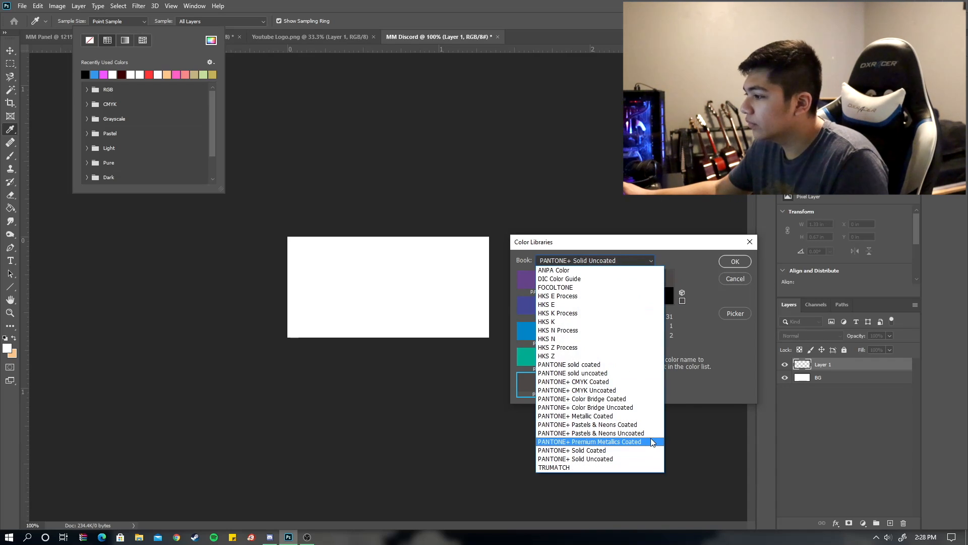
pyautogui.click(652, 442)
pyautogui.moveTo(626, 320); pyautogui.dragTo(627, 354)
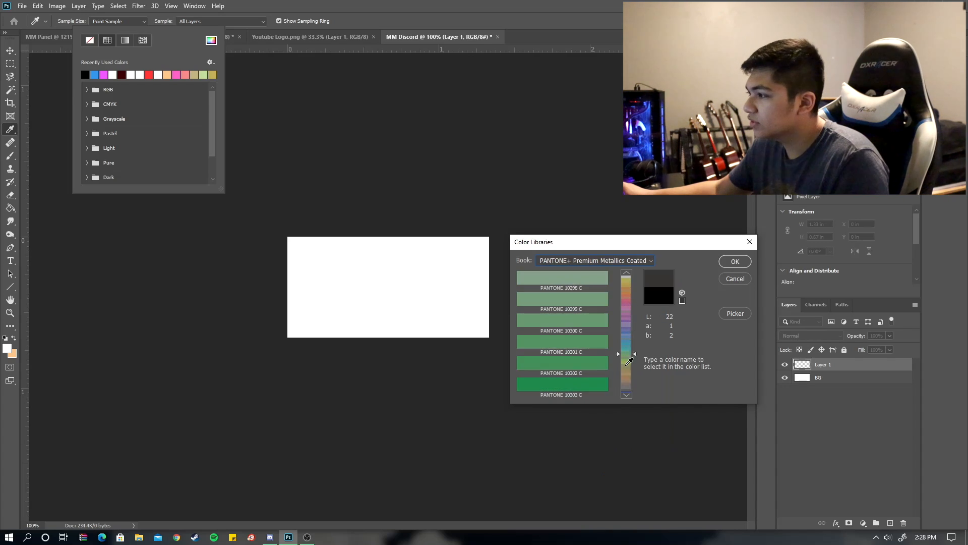
# - Set the stroke color to ANPA 71-8 AdPro from the ANPA Color book, undoing the stray shape and reselecting Layer 1
pyautogui.click(624, 261)
pyautogui.click(626, 270)
pyautogui.moveTo(625, 292); pyautogui.dragTo(628, 276)
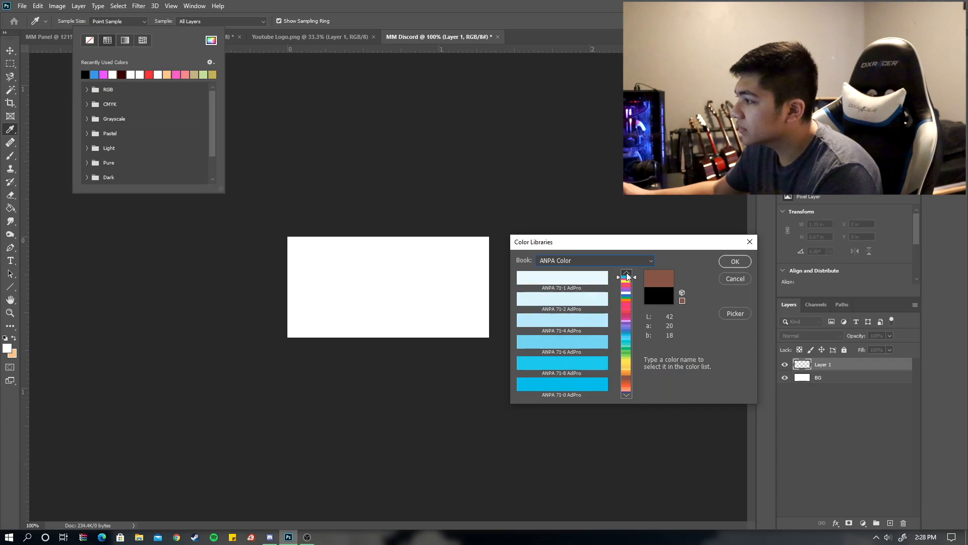
pyautogui.click(584, 369)
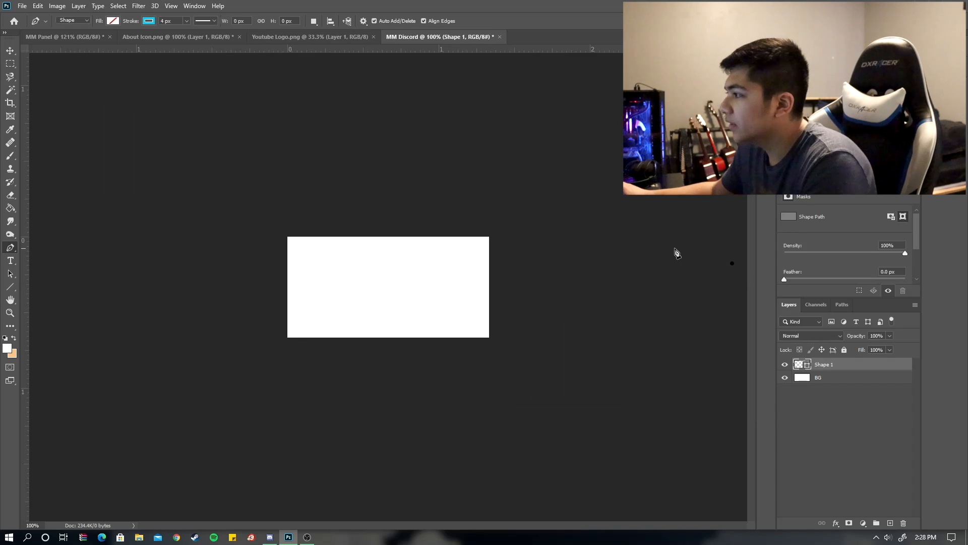
pyautogui.hotkey('ctrl', 'z')
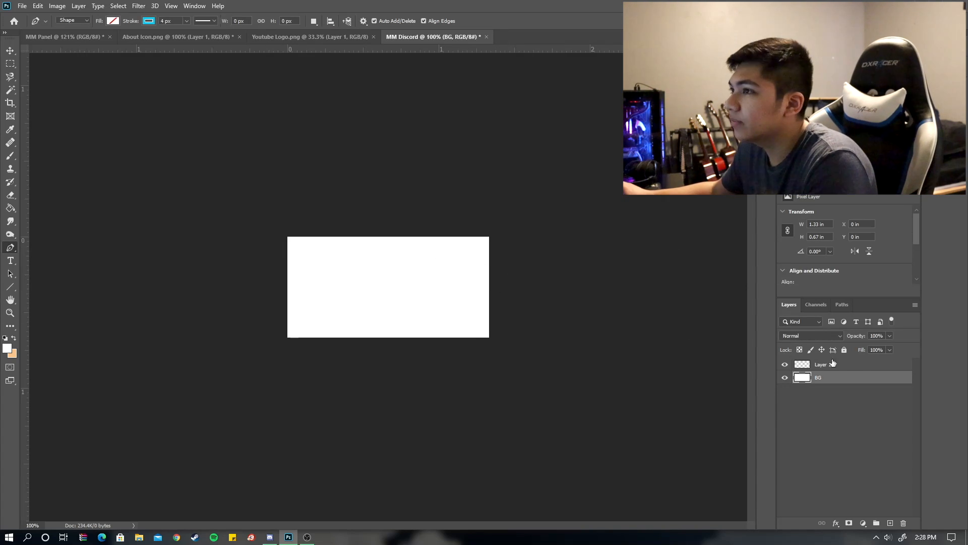
pyautogui.click(842, 366)
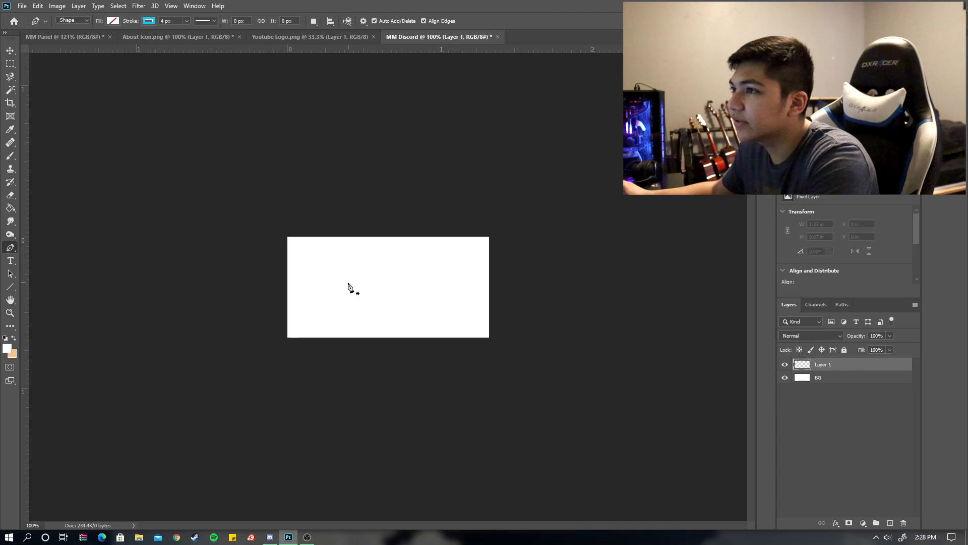
# - Display the grid over the enlarged canvas
pyautogui.hotkey('ctrl', '+')
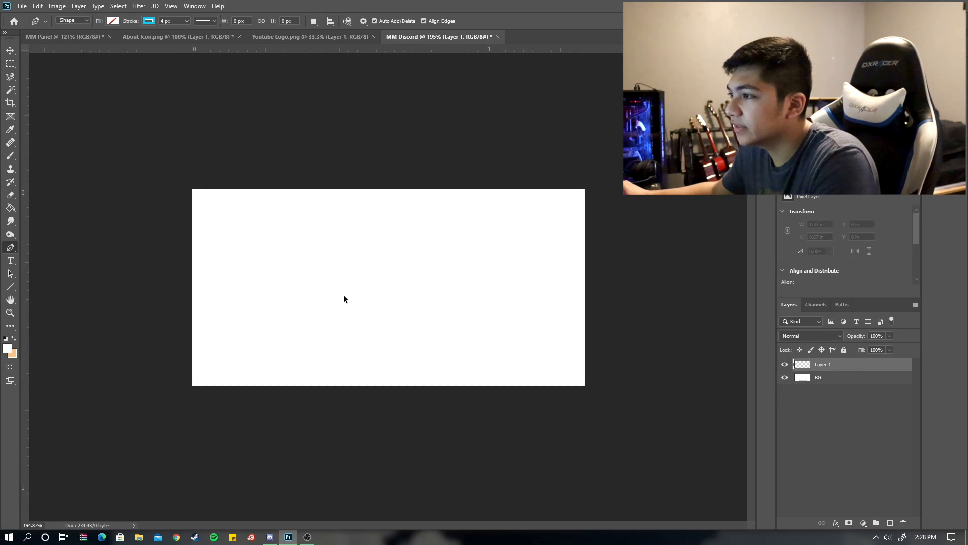
pyautogui.hotkey('ctrl', '+')
pyautogui.hotkey('ctrl', '+')
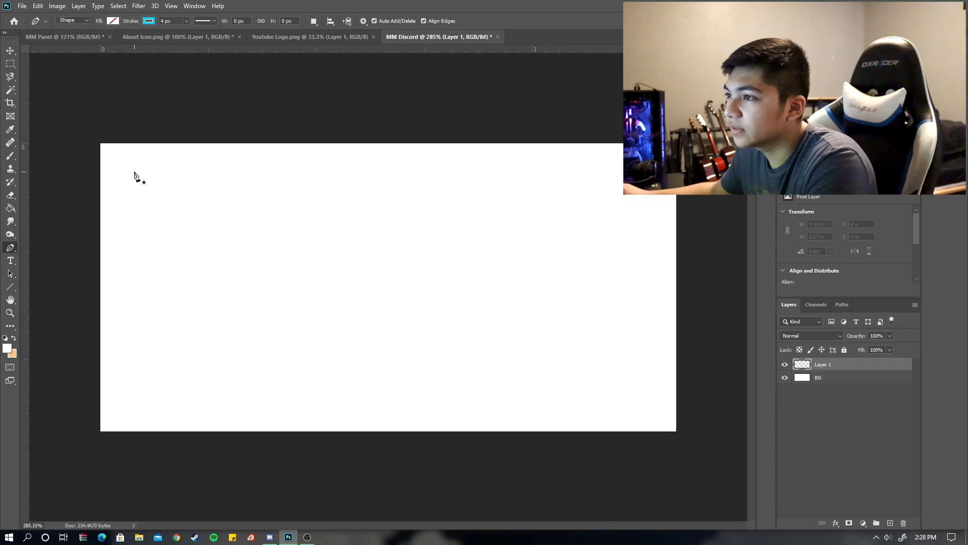
pyautogui.click(171, 5)
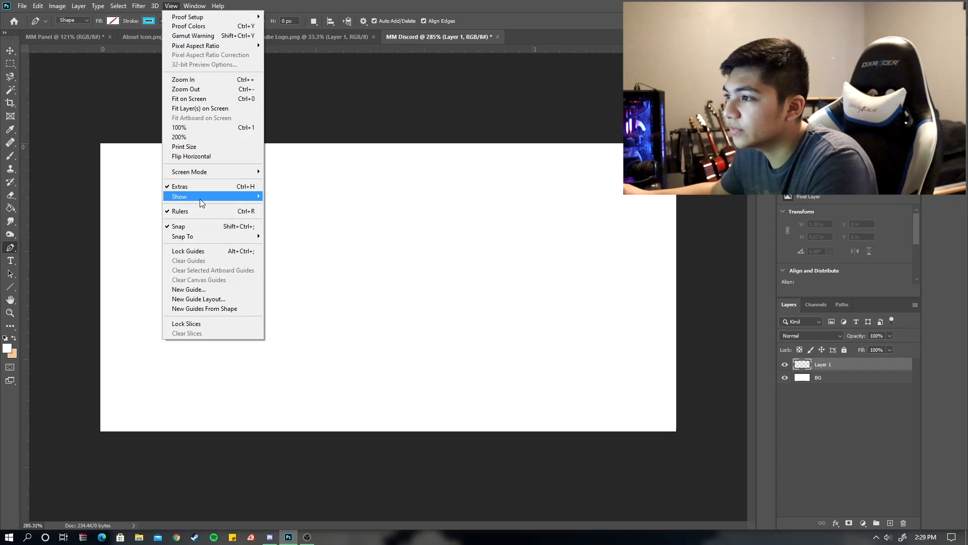
pyautogui.moveTo(200, 196)
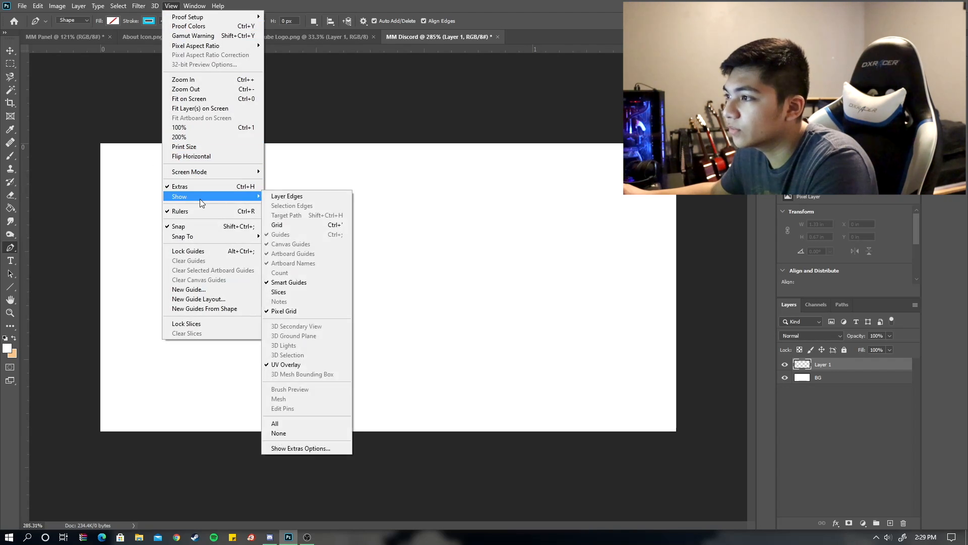
pyautogui.click(309, 227)
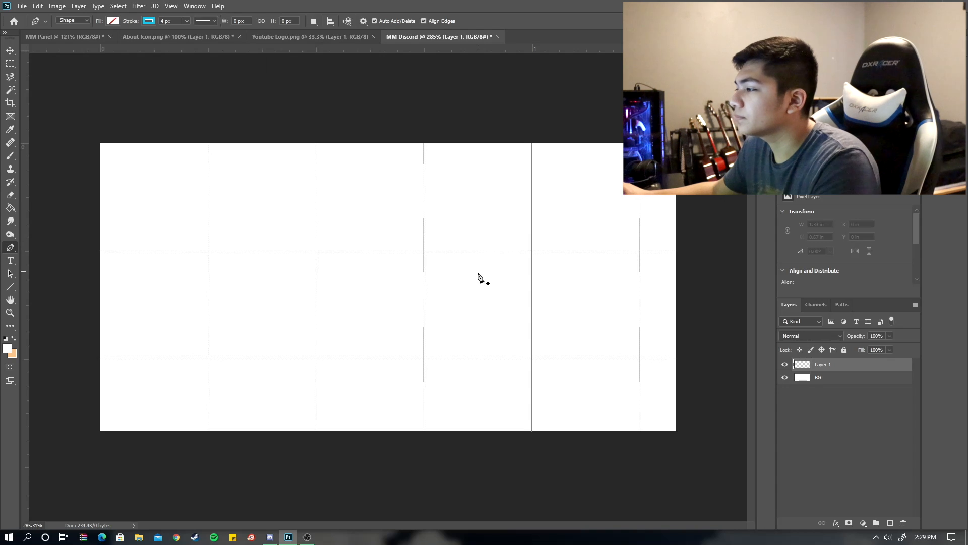
# - Undo the conversion of the Background into the BG layer
pyautogui.scroll(-4, 440, 303)
pyautogui.scroll(5, 407, 311)
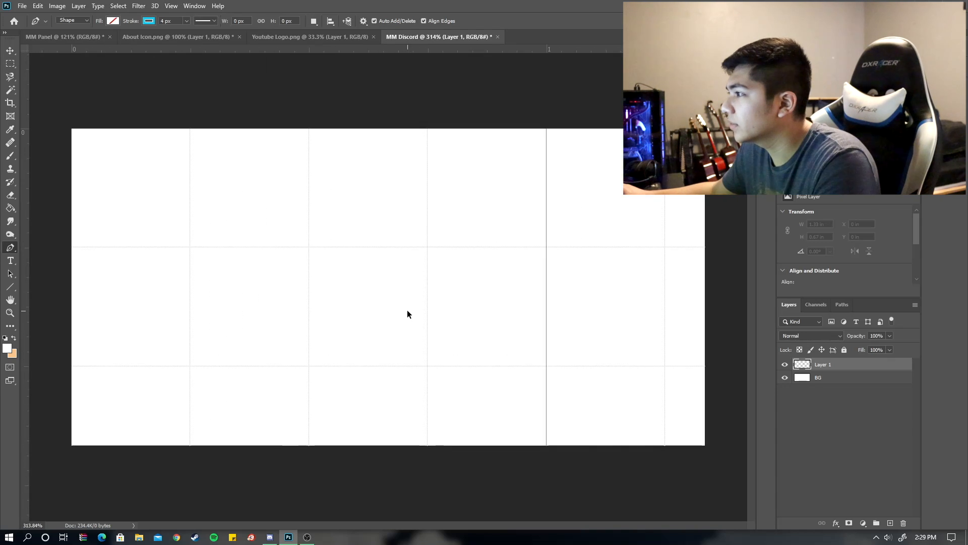
pyautogui.hotkey('ctrl', 'z')
pyautogui.scroll(-4, 616, 327)
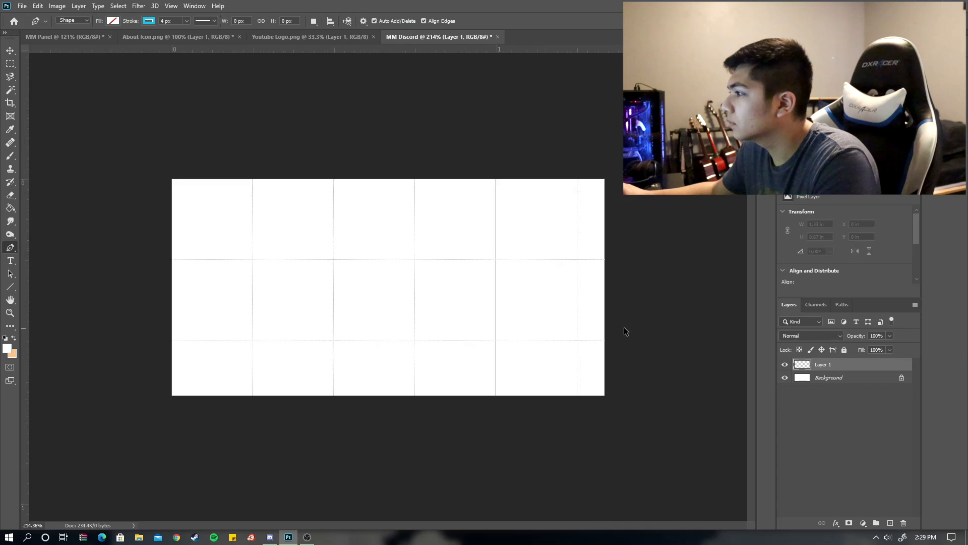
# - Add a layer above the Background and start a pen shape with a vertical edge about 13 px high, consulting the MM Panel design
pyautogui.click(837, 379)
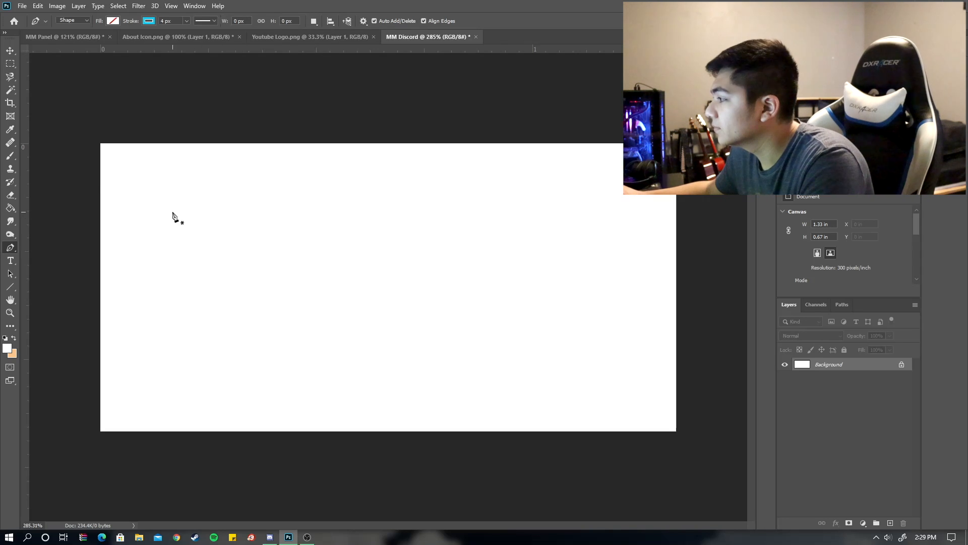
pyautogui.click(890, 522)
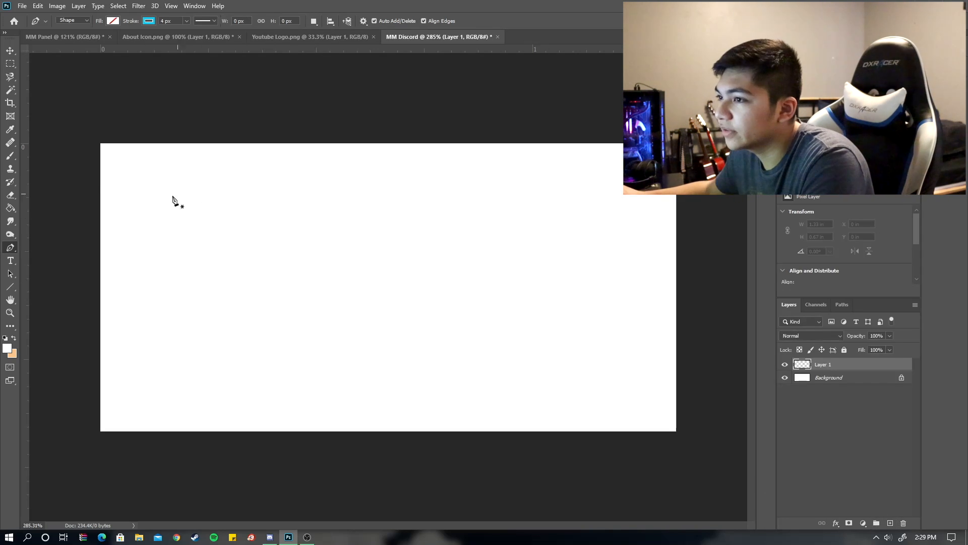
pyautogui.click(148, 200)
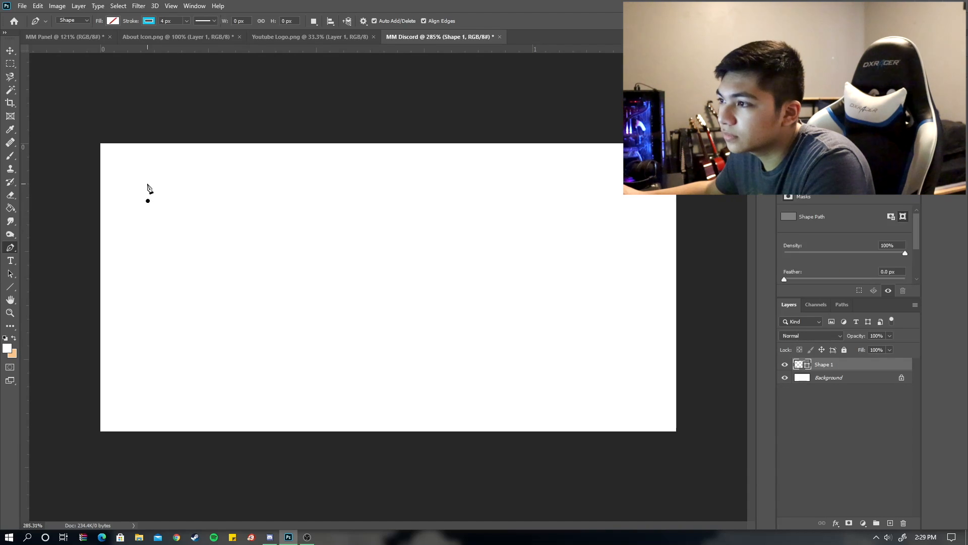
pyautogui.click(148, 182)
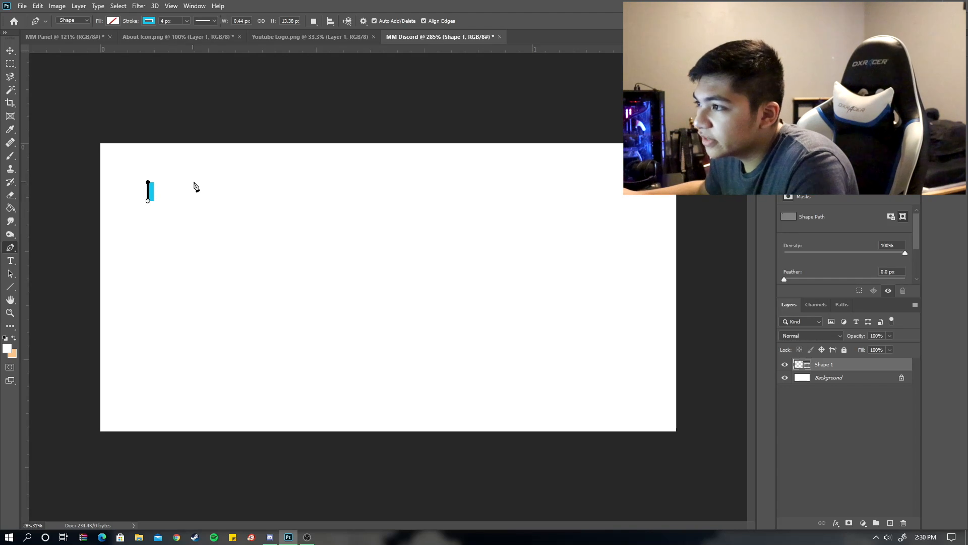
pyautogui.click(81, 39)
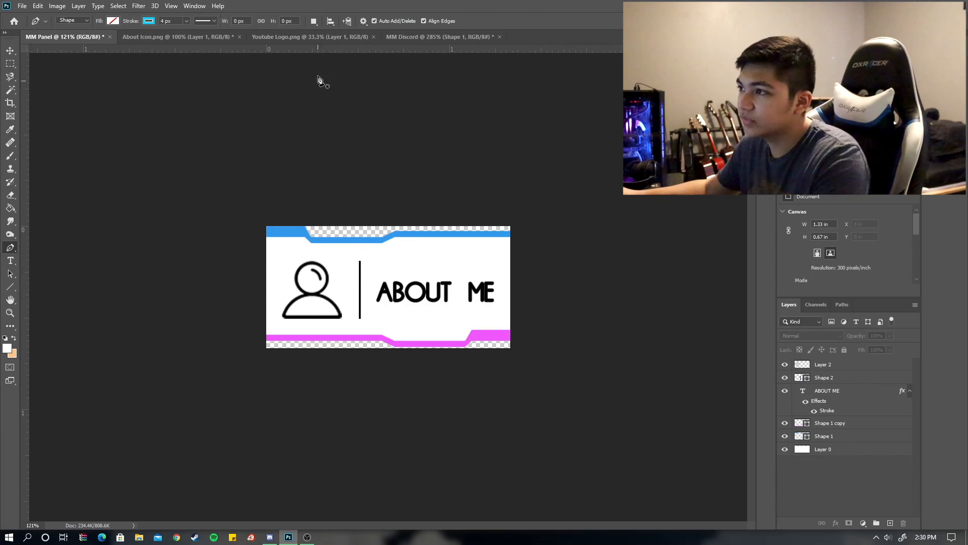
pyautogui.click(411, 37)
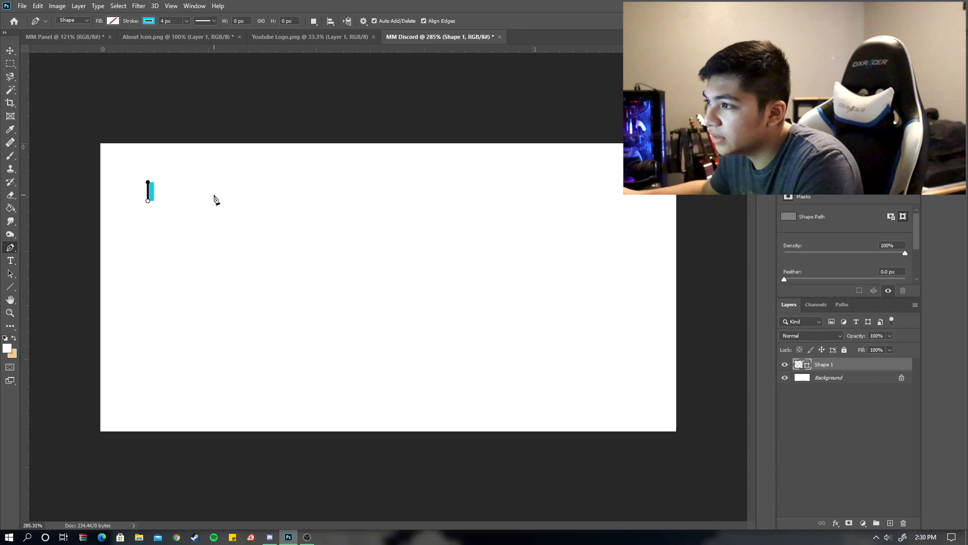
# - Continue the outline rightward with a flat edge, a trapezoidal notch, a short flat edge and a vertical drop, spanning about 126 px
pyautogui.click(226, 182)
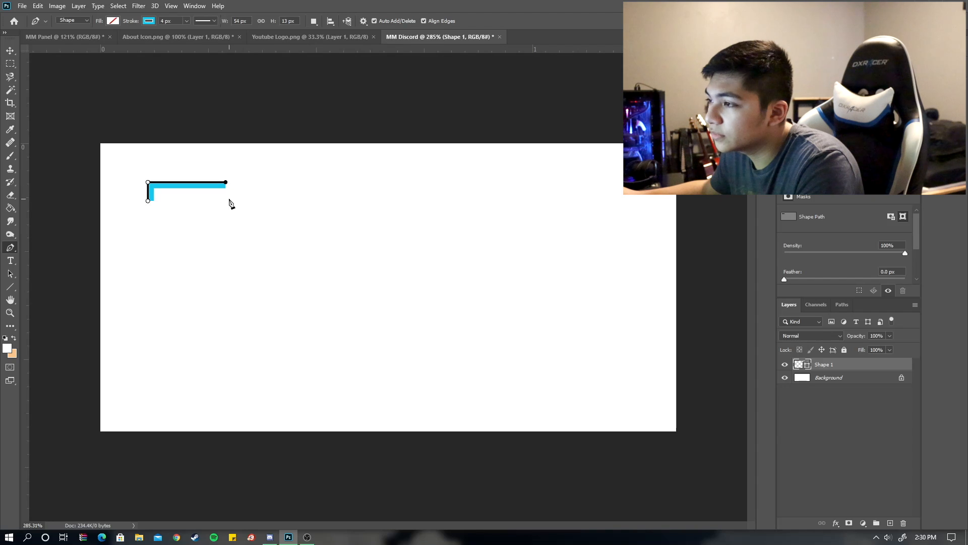
pyautogui.click(239, 202)
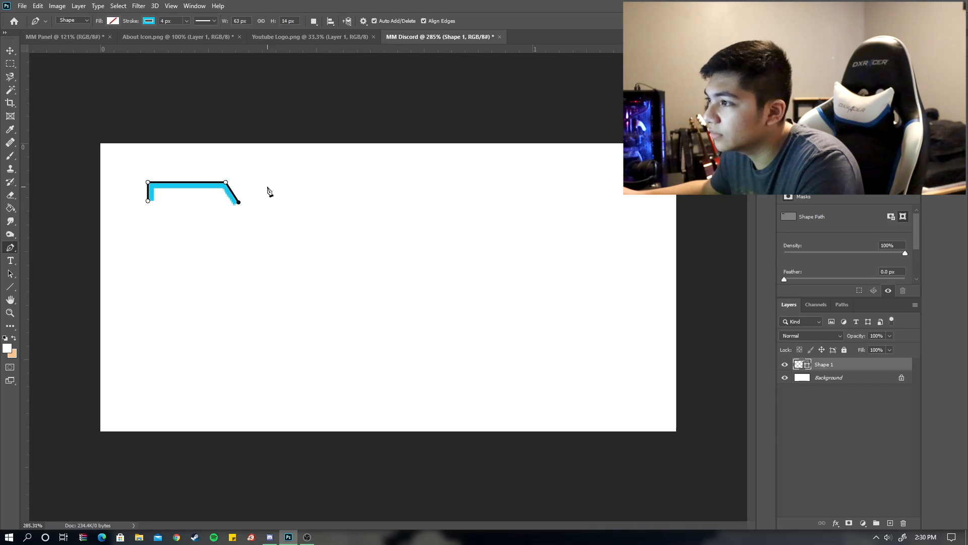
pyautogui.click(276, 204)
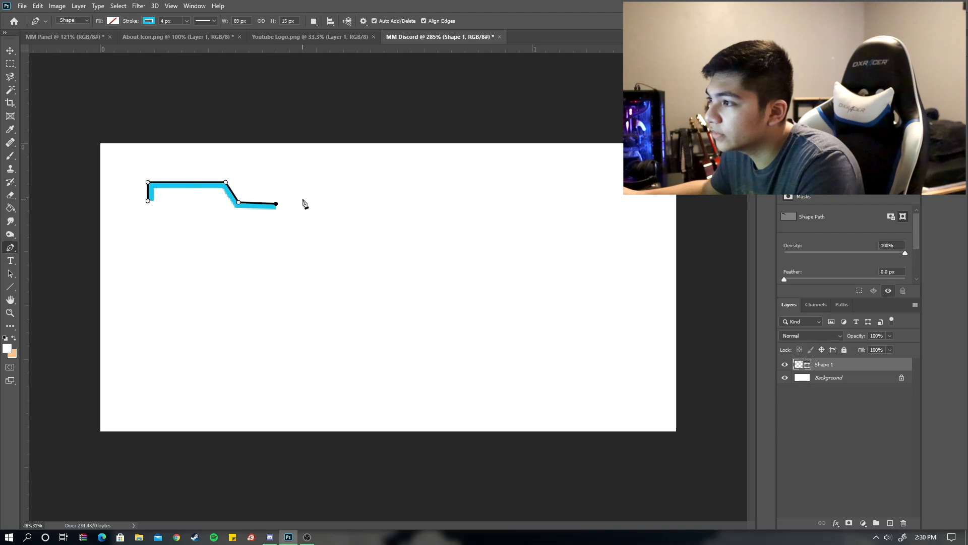
pyautogui.hotkey('ctrl', 'z')
pyautogui.click(284, 202)
pyautogui.click(299, 182)
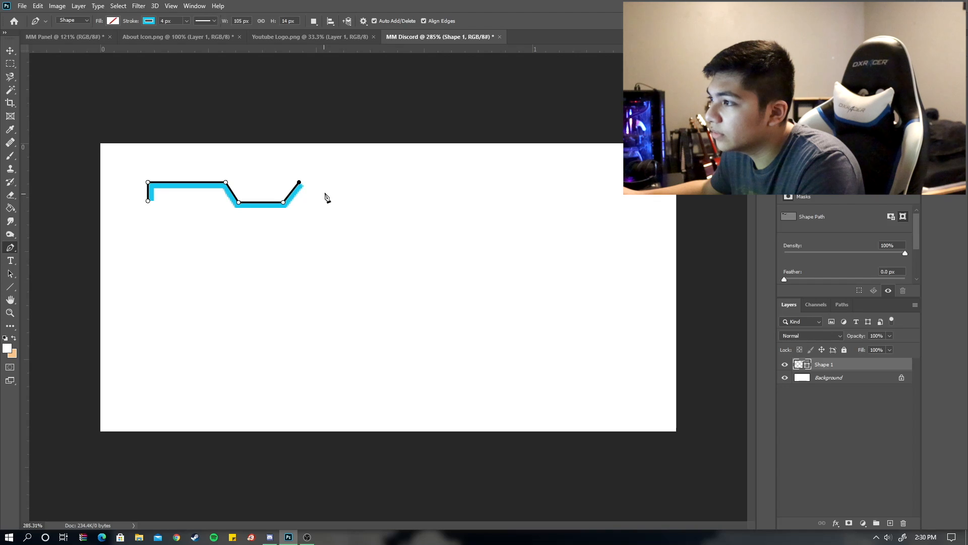
pyautogui.click(319, 185)
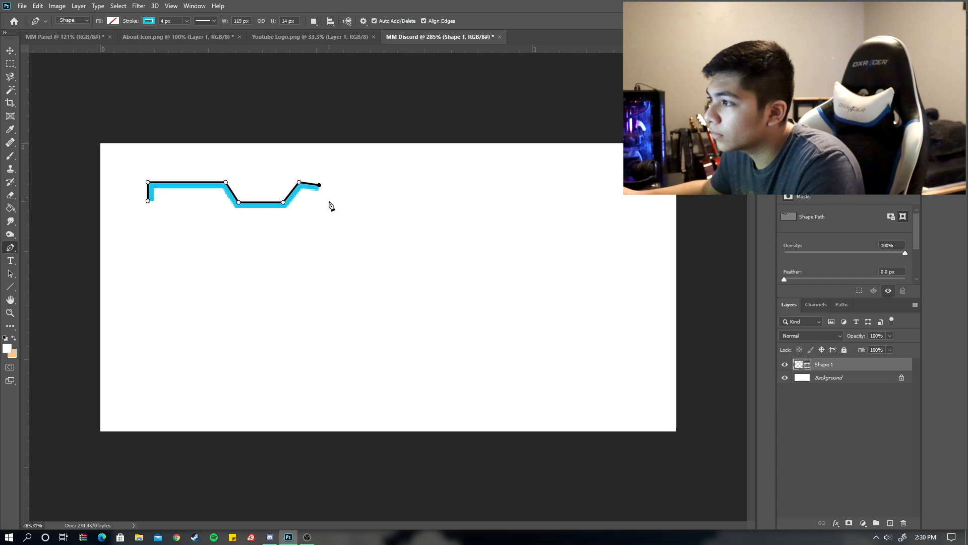
pyautogui.hotkey('ctrl', 'z')
pyautogui.click(329, 182)
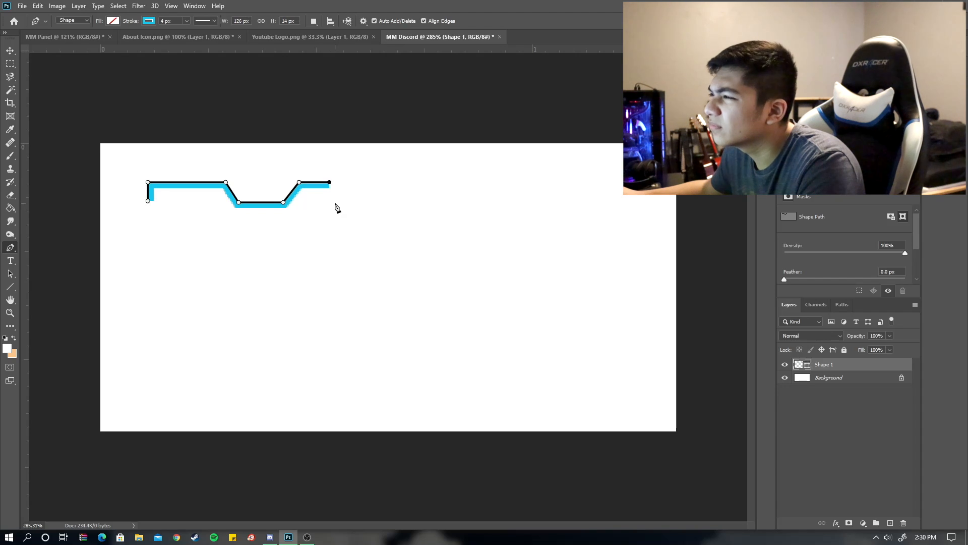
pyautogui.keyDown('shift'); pyautogui.click(339, 204); pyautogui.keyUp('shift')
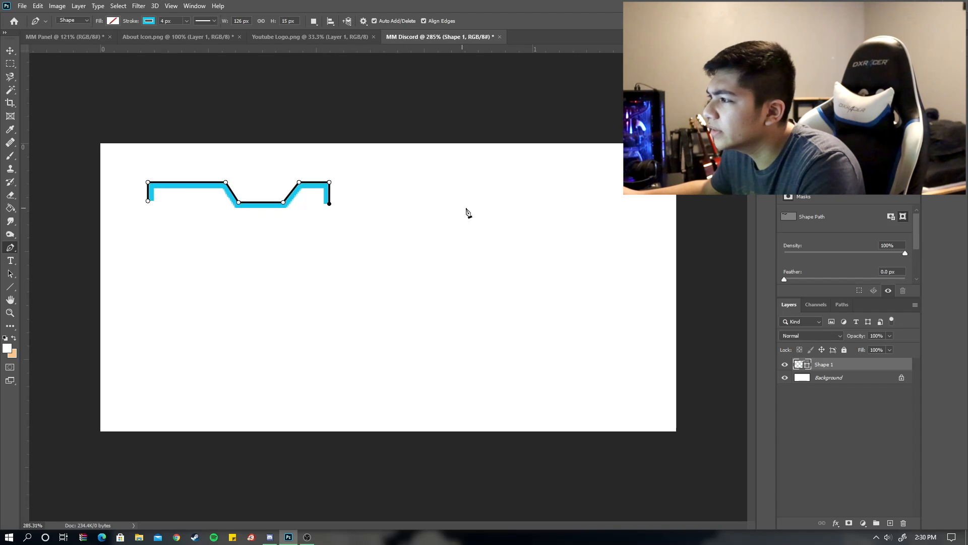
# - Extend the outline into a thin bar and close it along a straight bottom edge, about 277 x 23 px overall
pyautogui.keyDown('shift'); pyautogui.click(547, 208); pyautogui.keyUp('shift')
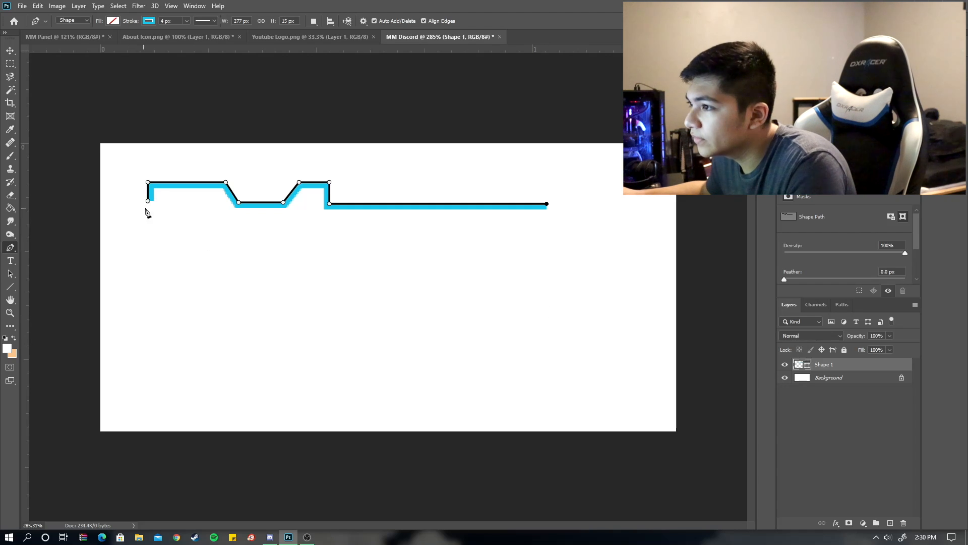
pyautogui.click(547, 215)
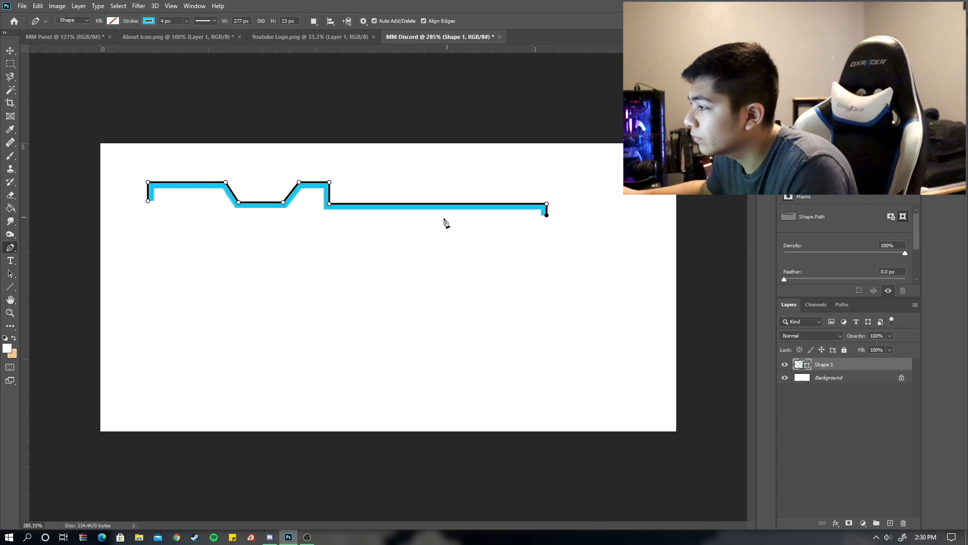
pyautogui.click(329, 215)
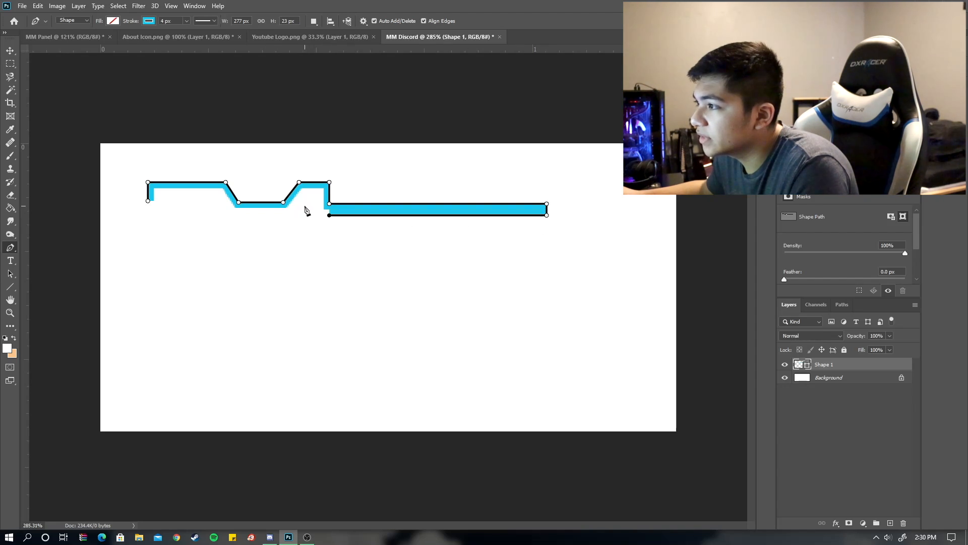
pyautogui.click(282, 215)
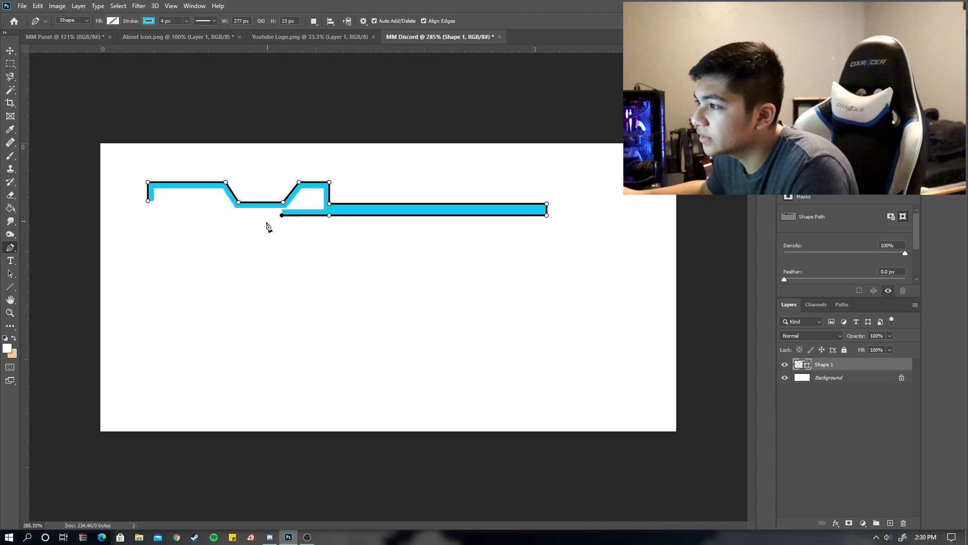
pyautogui.click(236, 215)
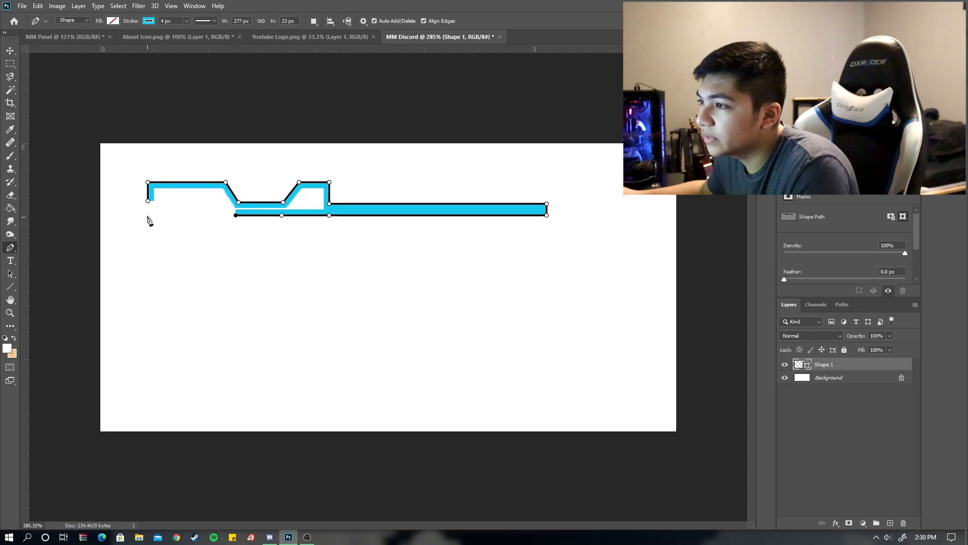
pyautogui.click(148, 216)
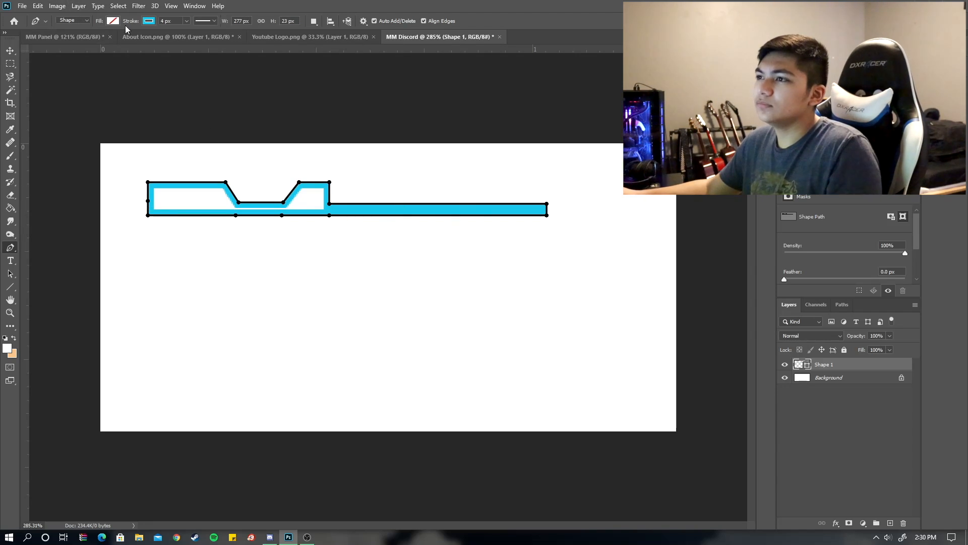
# - Fill the closed shape with the same recently used cyan as its stroke and move it flush with the canvas's left edge
pyautogui.click(113, 21)
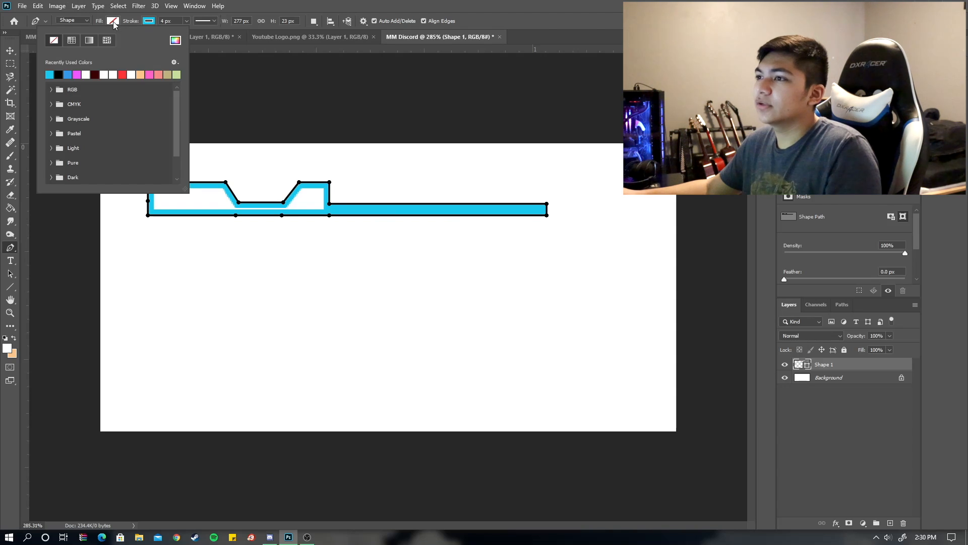
pyautogui.click(50, 75)
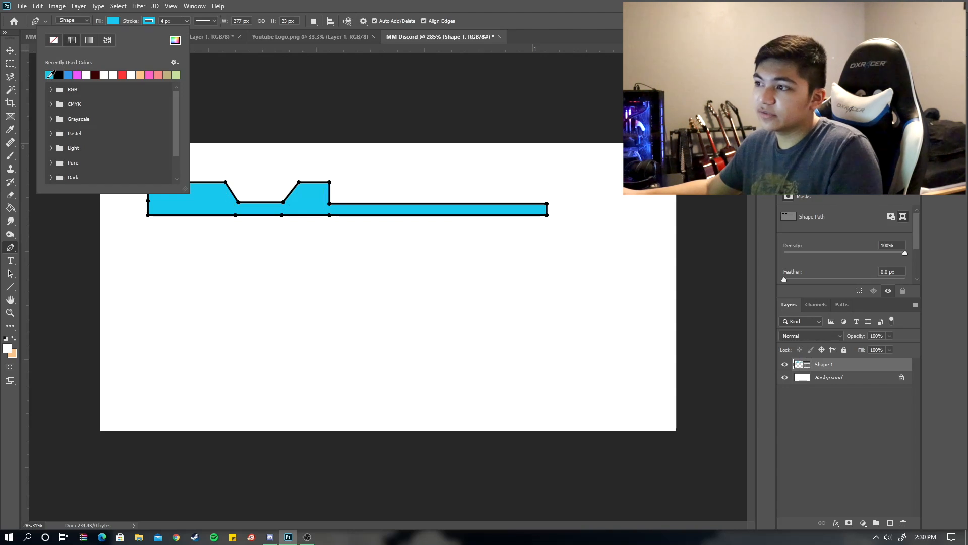
pyautogui.click(9, 51)
pyautogui.click(317, 207)
pyautogui.moveTo(317, 207); pyautogui.dragTo(273, 180)
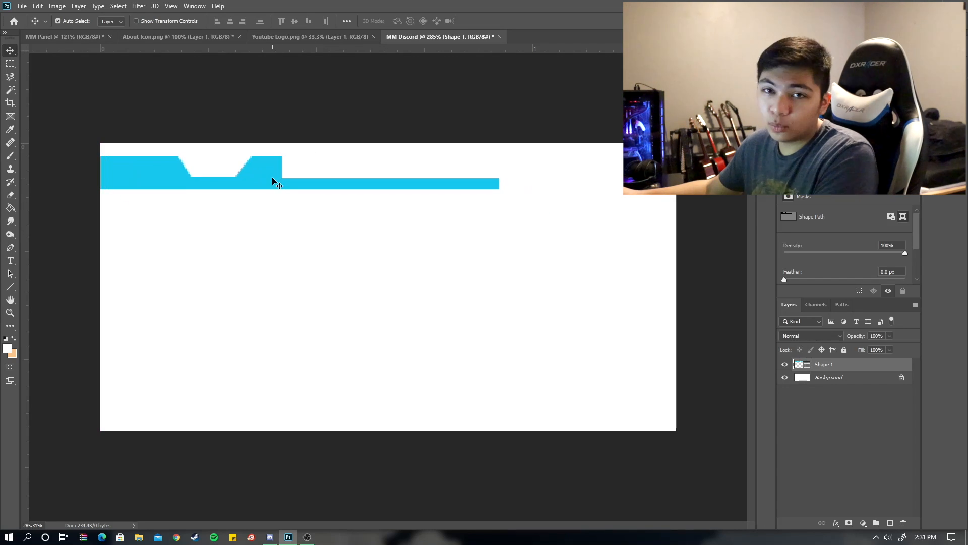
# - Stretch the shape's width to 144.40% so it spans the canvas, and move it against the top edge
pyautogui.press('ctrl')
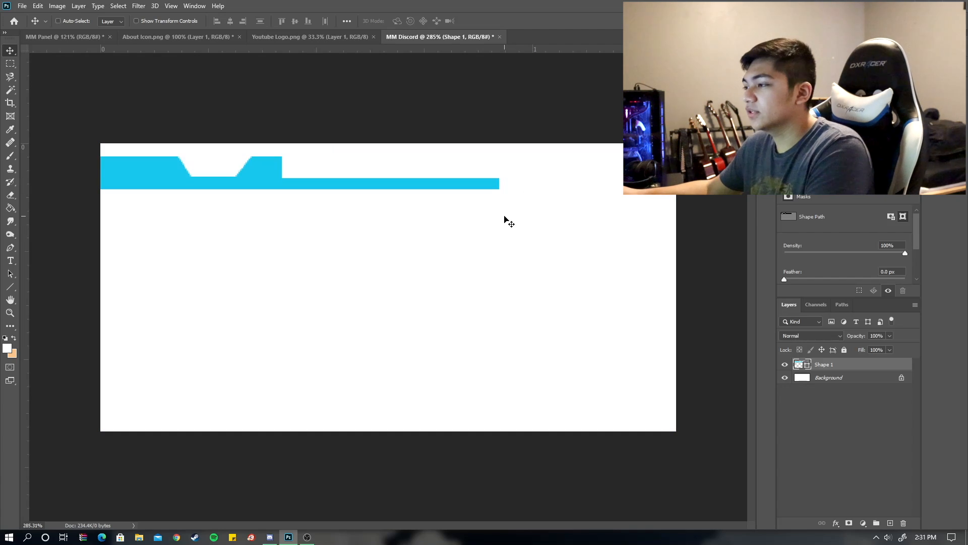
pyautogui.hotkey('ctrl', 't')
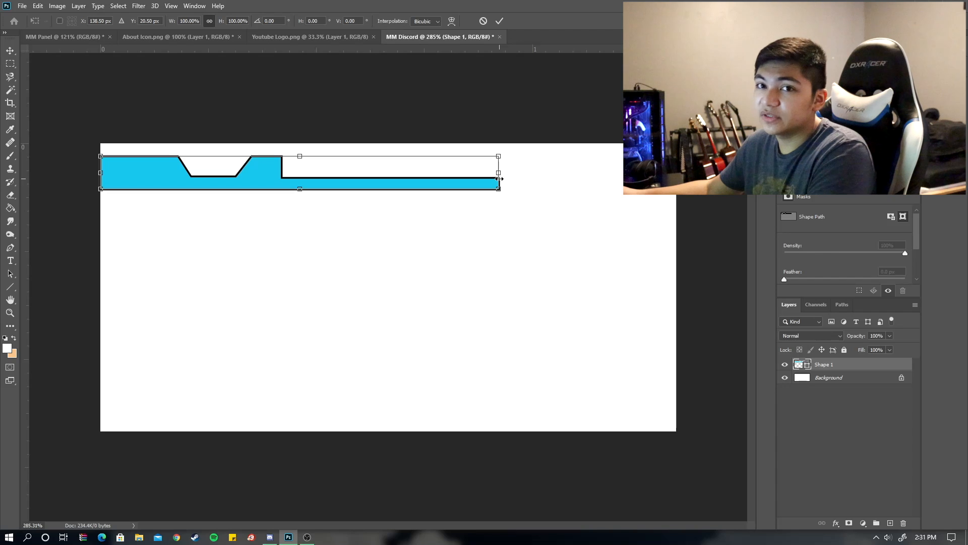
pyautogui.moveTo(500, 179); pyautogui.dragTo(675, 178)
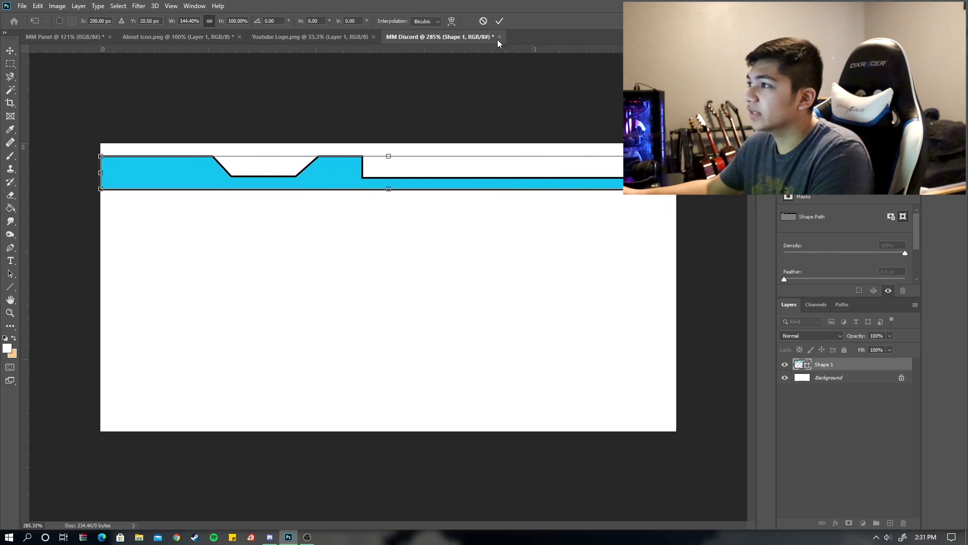
pyautogui.click(499, 22)
pyautogui.moveTo(350, 173); pyautogui.dragTo(373, 143)
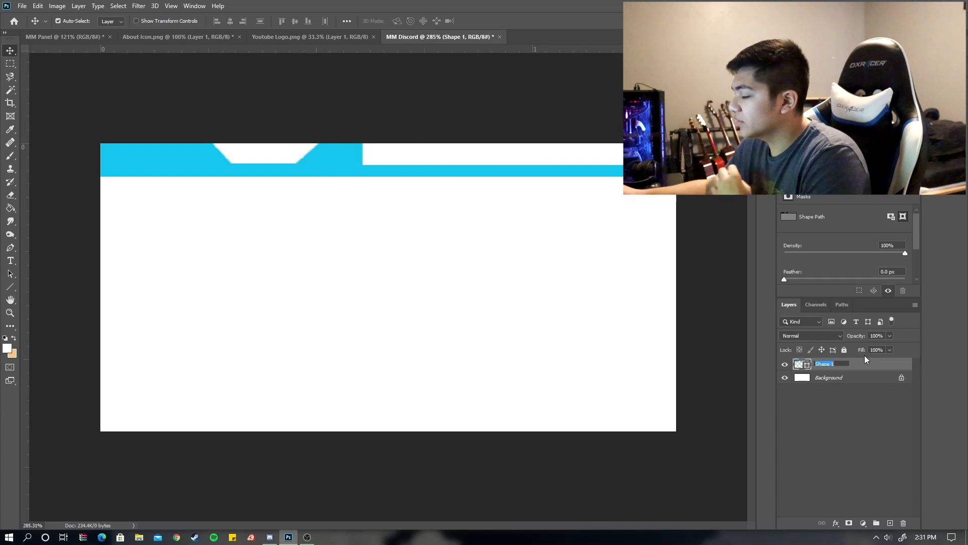
# - Rename the shape layer as Top Border
pyautogui.write('Blue')
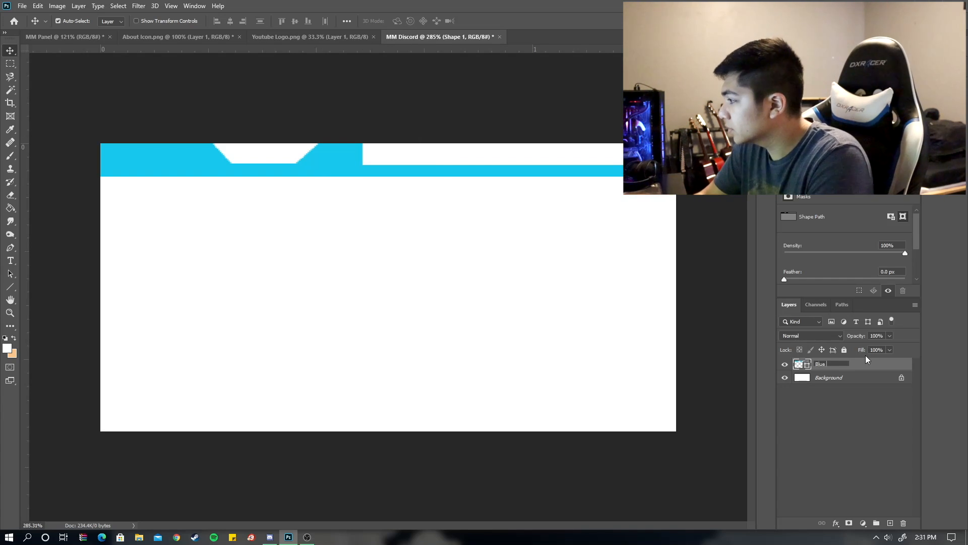
pyautogui.press('BackSpace')
pyautogui.write('Top ')
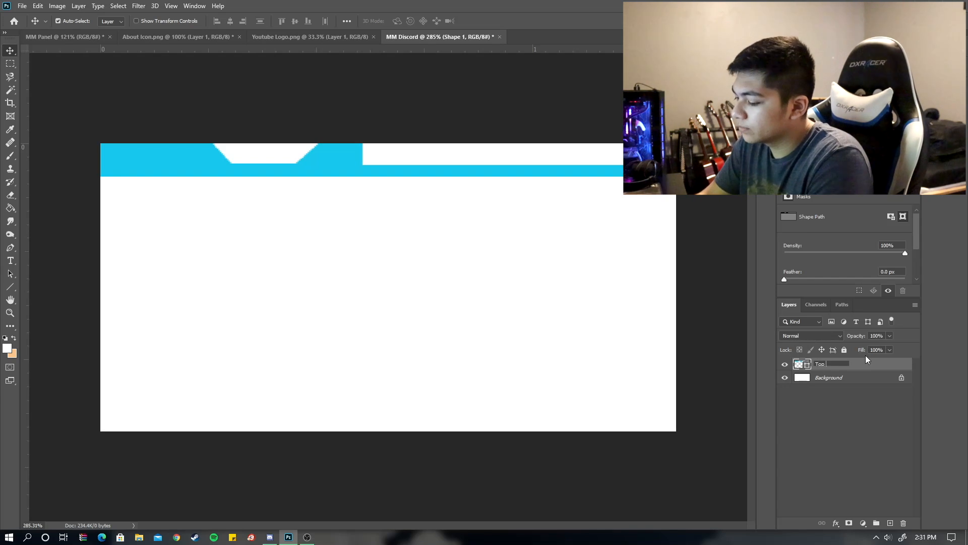
pyautogui.write('Border')
pyautogui.press('Return')
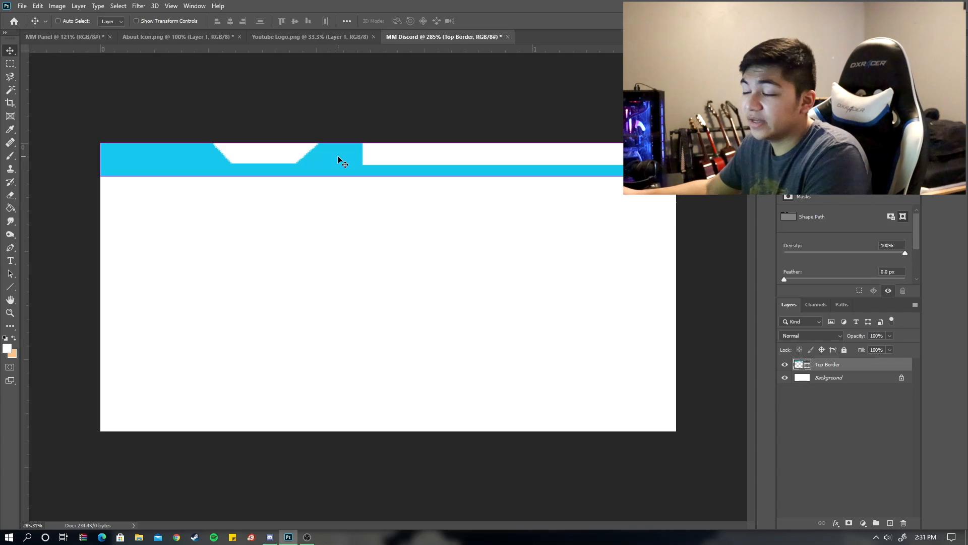
# - Duplicate the Top Border onto the lower half of the canvas and flip the copy vertically and horizontally
pyautogui.moveTo(338, 159); pyautogui.dragTo(336, 303)
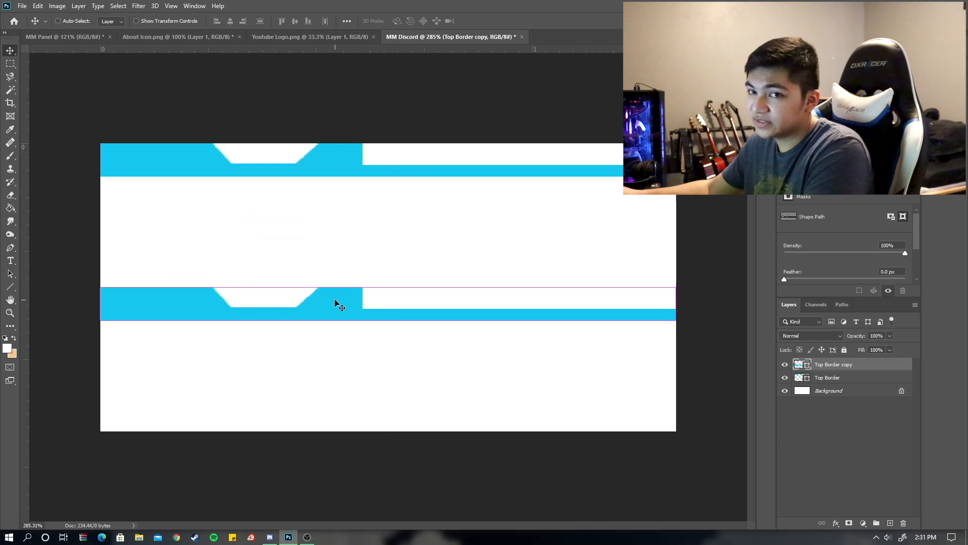
pyautogui.hotkey('ctrl', 't')
pyautogui.rightClick(336, 298)
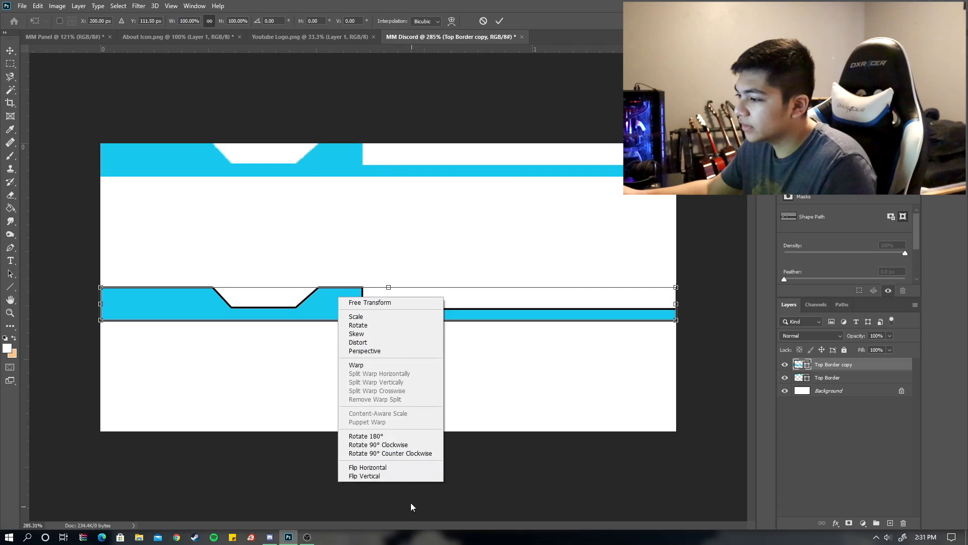
pyautogui.click(395, 476)
pyautogui.rightClick(333, 307)
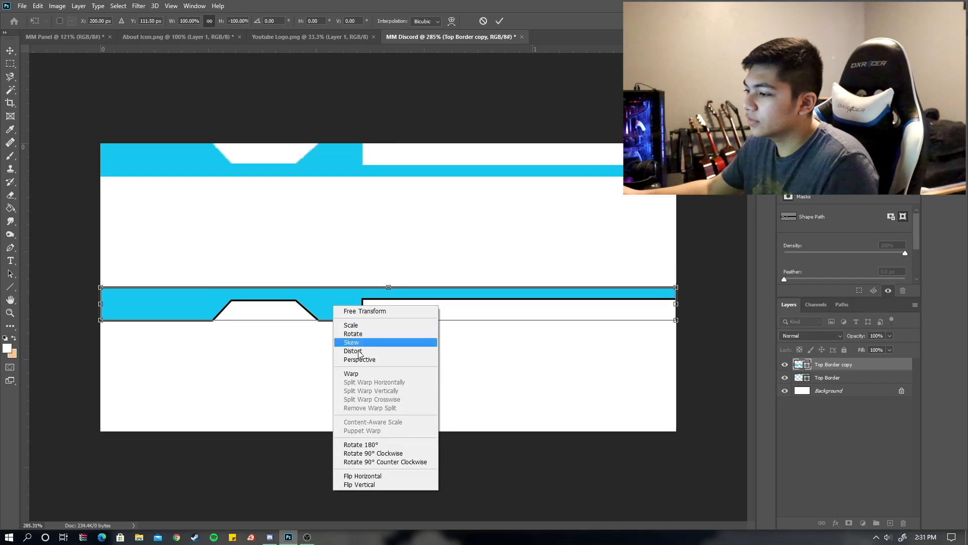
pyautogui.click(386, 476)
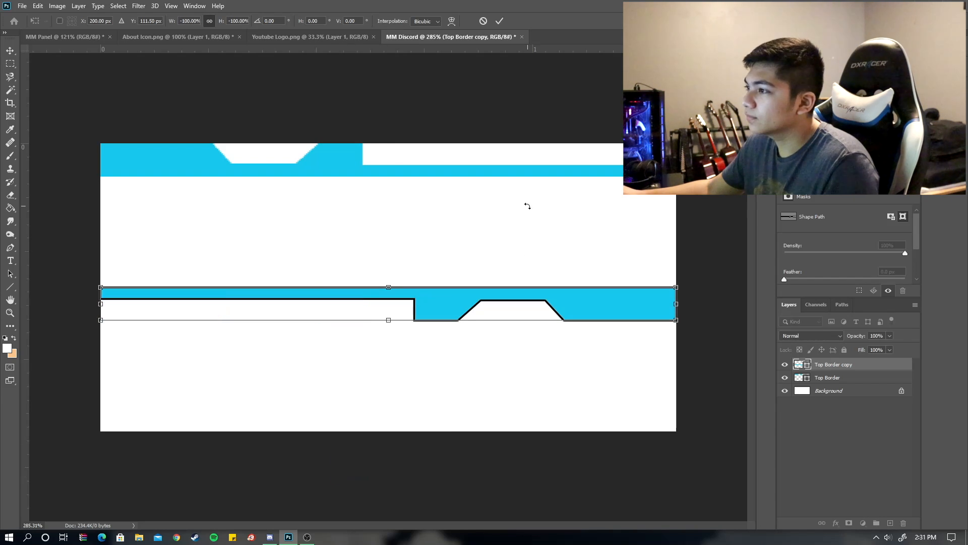
# - Flip the border copy vertically once more, apply the transform and move it flush with the canvas's bottom edge
pyautogui.rightClick(460, 310)
pyautogui.click(478, 489)
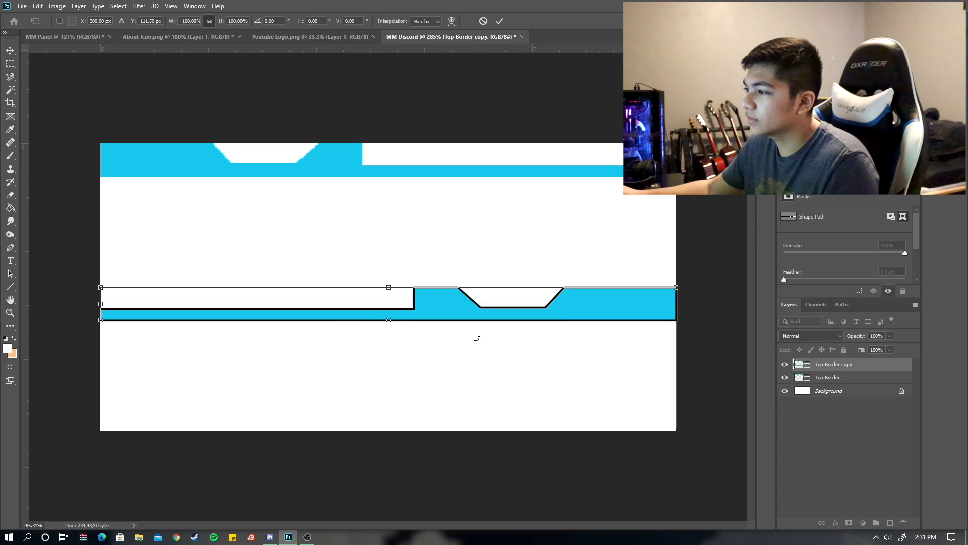
pyautogui.click(500, 21)
pyautogui.moveTo(454, 306); pyautogui.dragTo(453, 416)
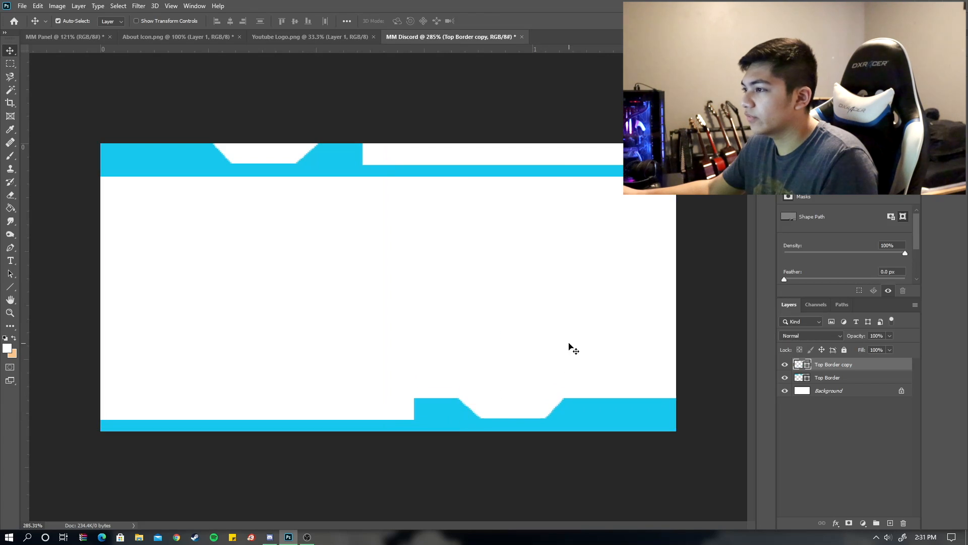
# - Check the border orientation in the MM Panel document and flip the lower border copy in MM Discord vertically, applying the transform
pyautogui.click(65, 37)
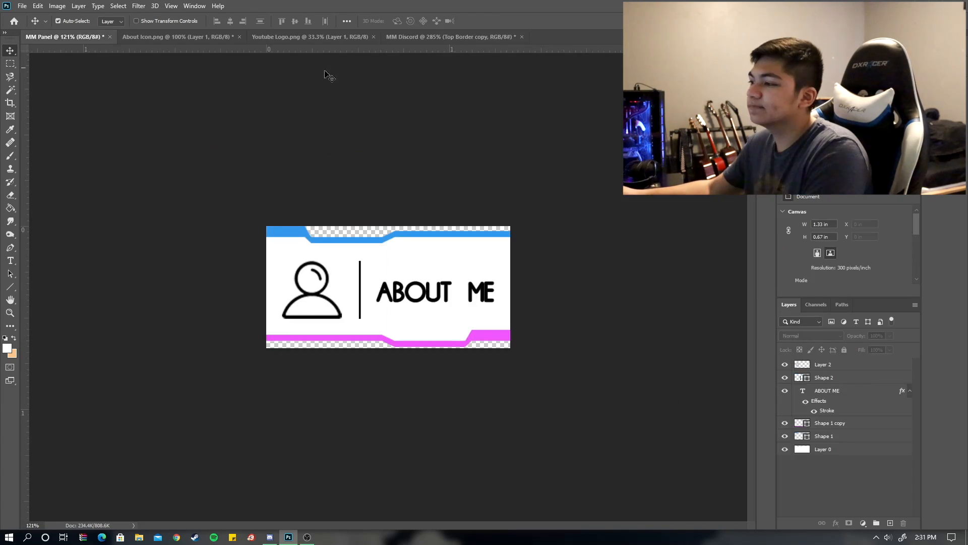
pyautogui.click(477, 39)
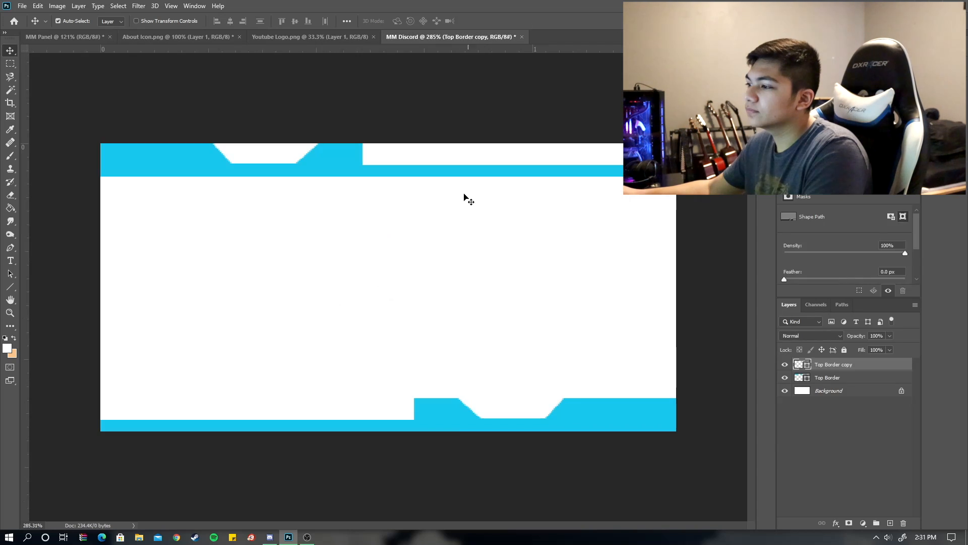
pyautogui.rightClick(454, 420)
pyautogui.click(431, 412)
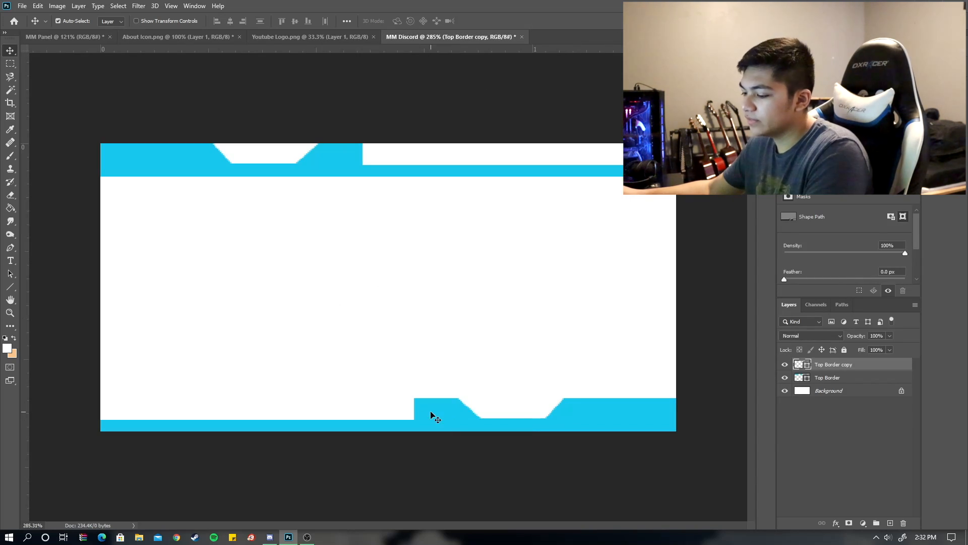
pyautogui.hotkey('ctrl', 't')
pyautogui.rightClick(432, 415)
pyautogui.click(446, 404)
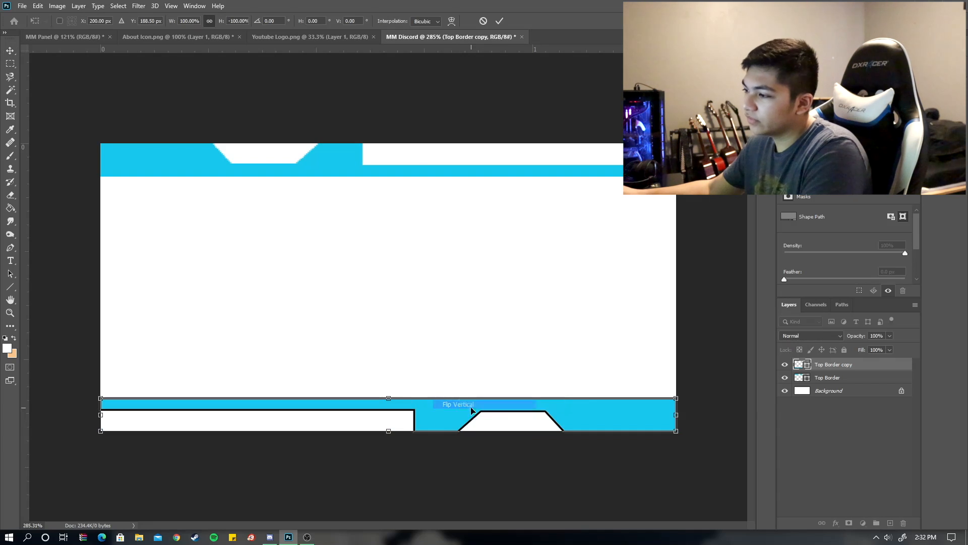
pyautogui.click(499, 21)
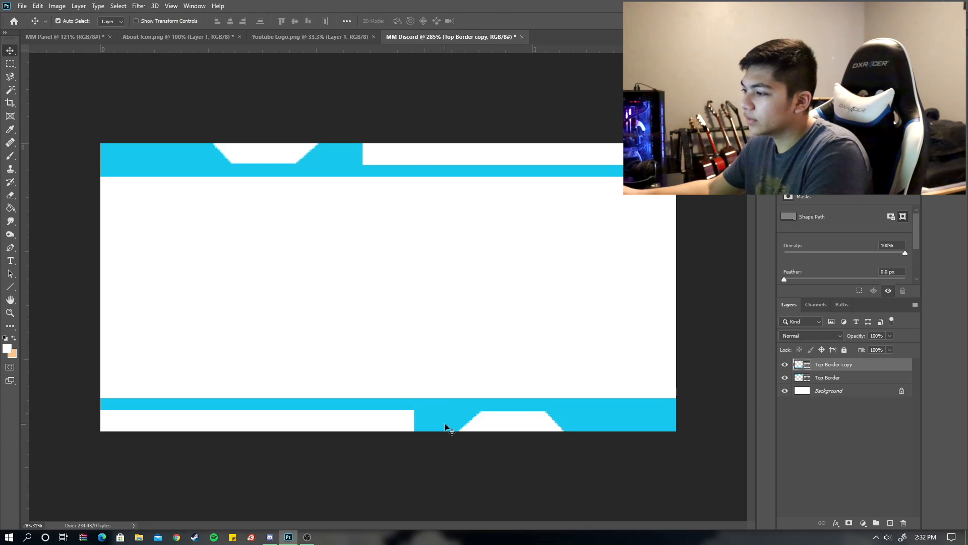
pyautogui.moveTo(447, 415)
pyautogui.mouseDown()
pyautogui.moveTo(447, 396)
pyautogui.moveTo(448, 414)
pyautogui.mouseUp()
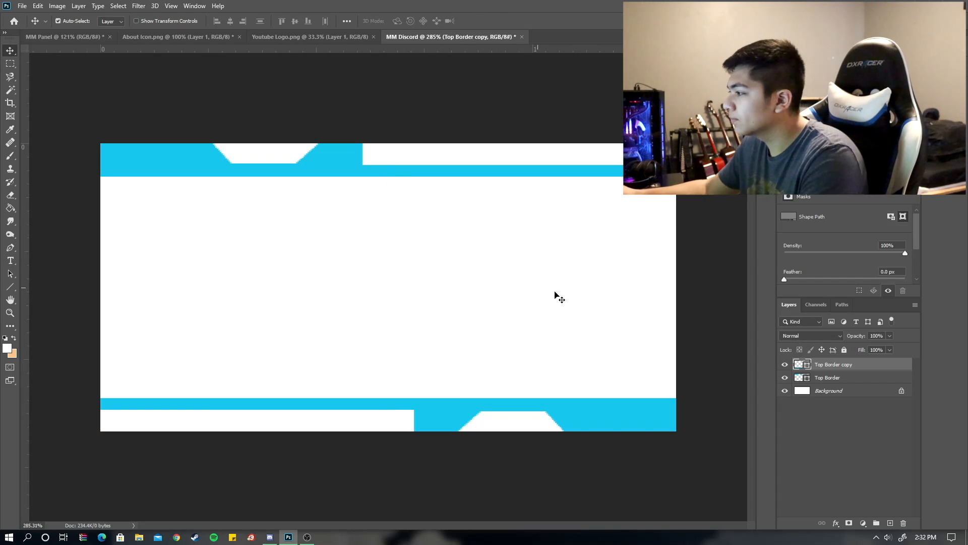
# - Convert the locked Background into a regular layer named BG
pyautogui.doubleClick(848, 391)
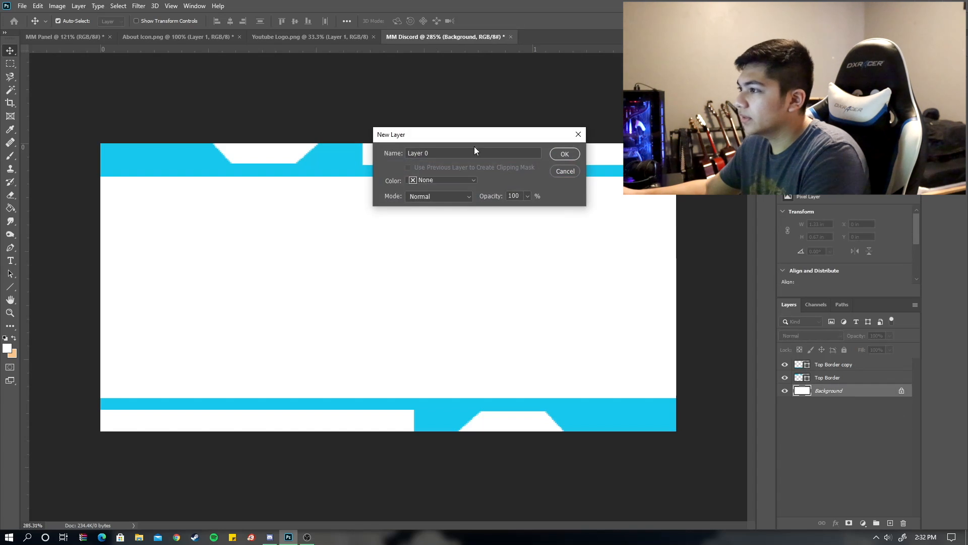
pyautogui.write('BG')
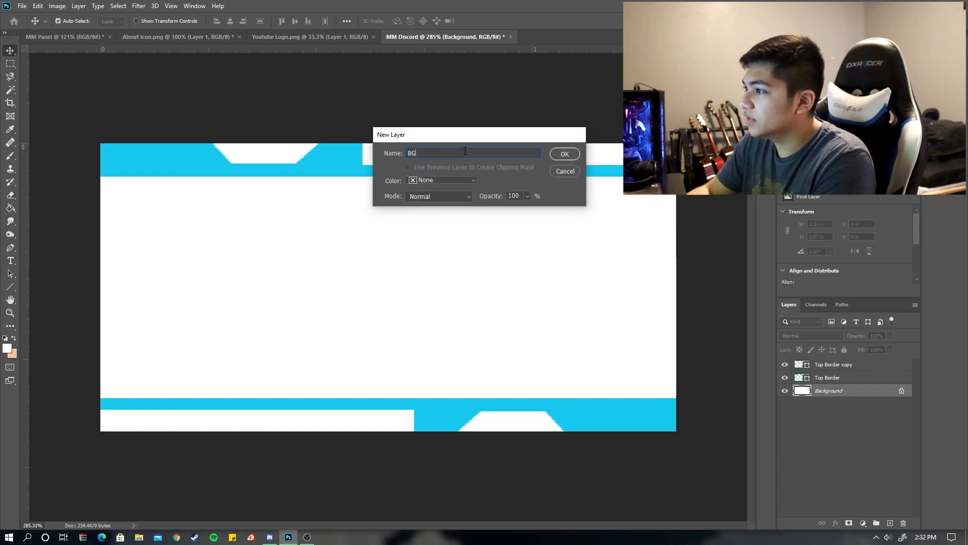
pyautogui.press('Return')
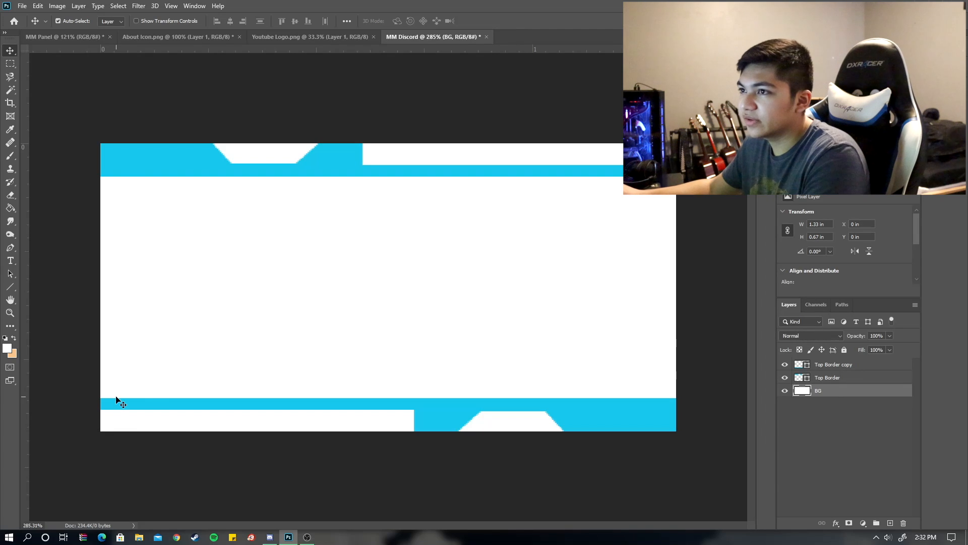
# - Erase the white of the BG layer outside the lower and upper borders, including their cutouts, along the canvas's full width
pyautogui.press('e')
pyautogui.moveTo(273, 449); pyautogui.dragTo(562, 447)
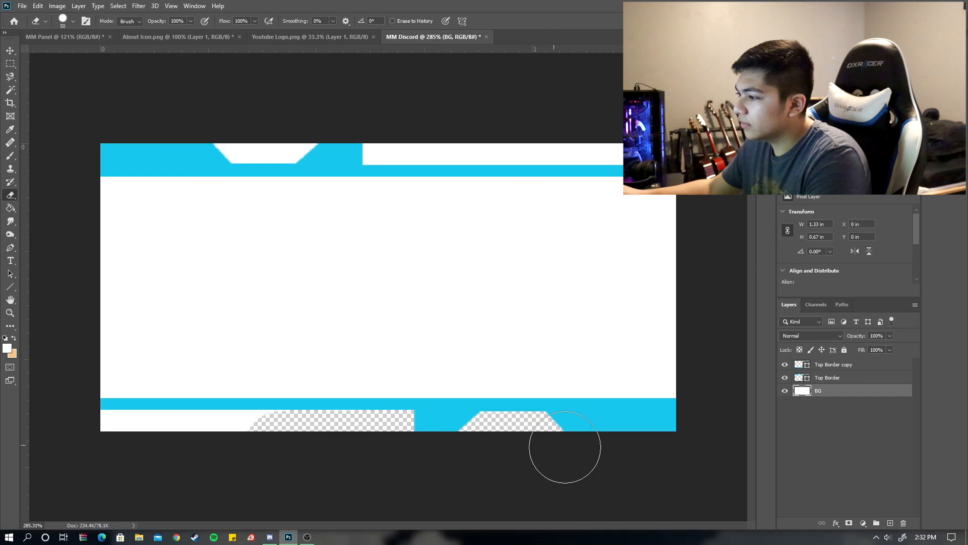
pyautogui.moveTo(304, 449); pyautogui.dragTo(95, 437)
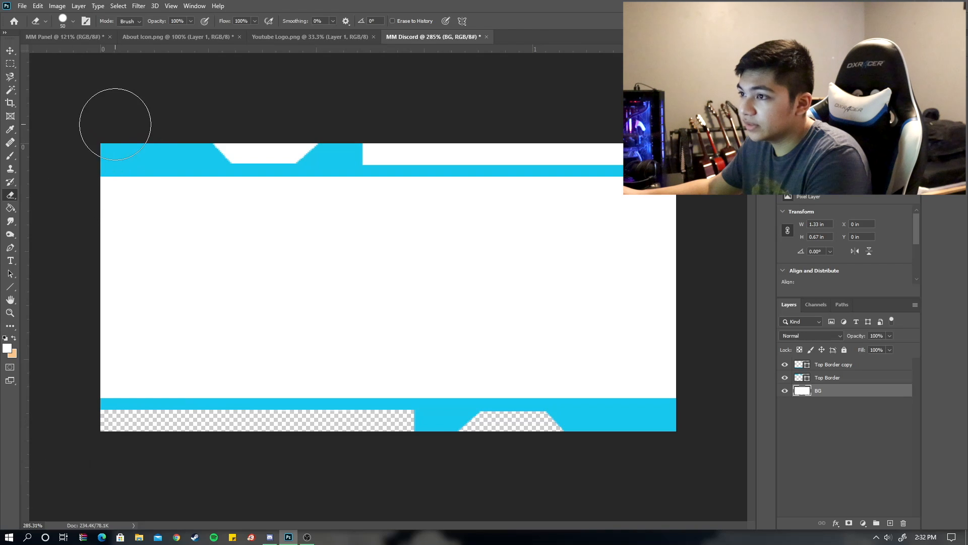
pyautogui.click(230, 129)
pyautogui.moveTo(230, 130); pyautogui.dragTo(628, 135)
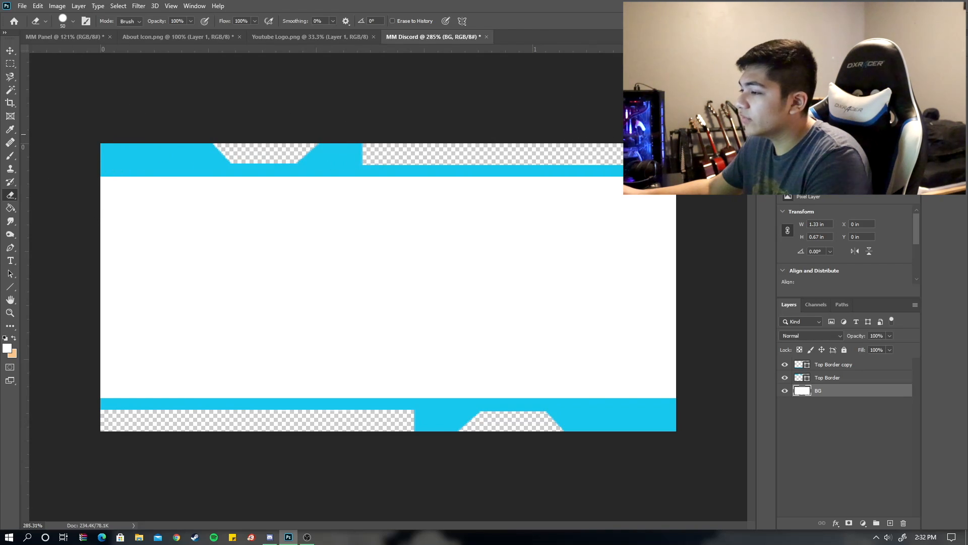
pyautogui.moveTo(275, 129)
pyautogui.mouseDown()
pyautogui.moveTo(296, 123)
pyautogui.moveTo(110, 126)
pyautogui.mouseUp()
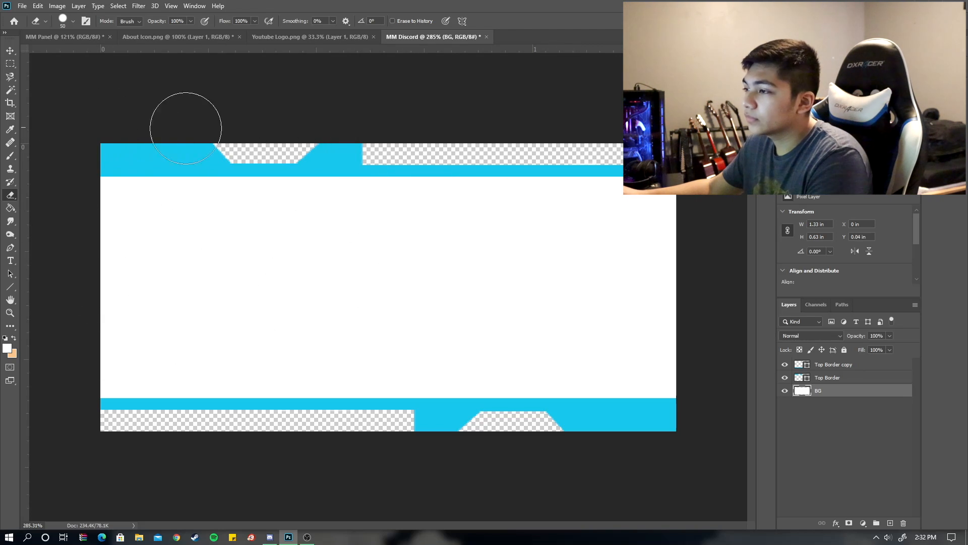
# - Rename the Top Border copy layer as BottomBorder
pyautogui.click(13, 52)
pyautogui.click(422, 414)
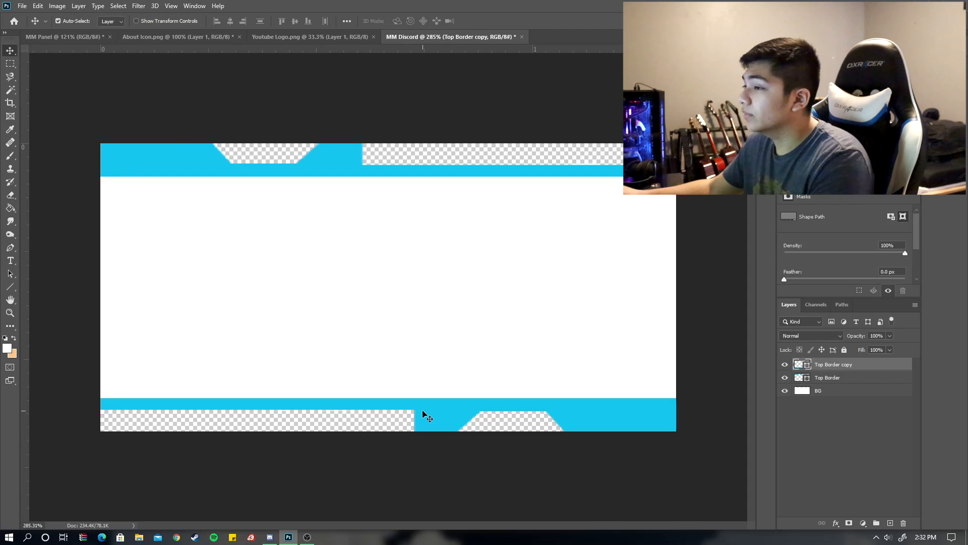
pyautogui.doubleClick(837, 364)
pyautogui.press('BackSpace')
pyautogui.write('Bottom')
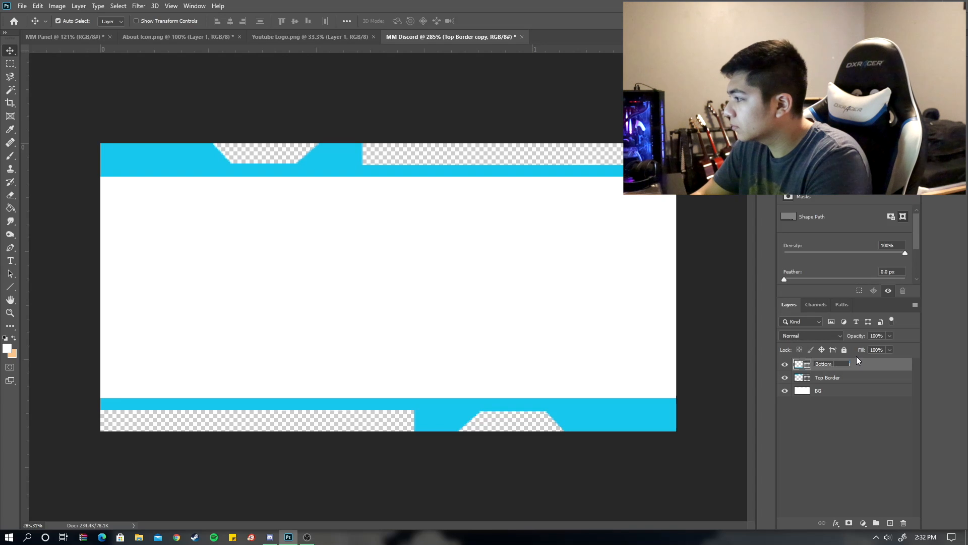
pyautogui.write('Border')
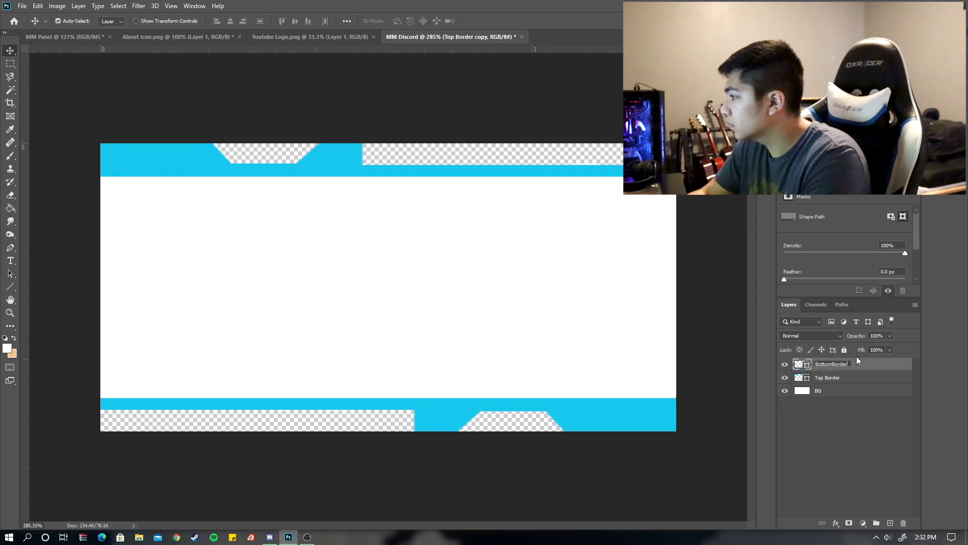
pyautogui.press('Return')
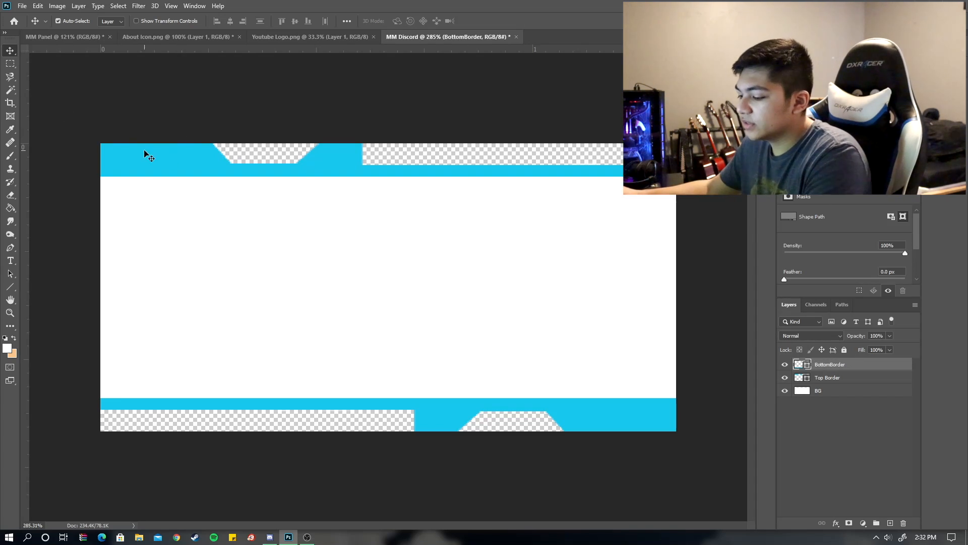
# - Set both the stroke and the fill of the BottomBorder shape to the recently used magenta-pink
pyautogui.click(8, 247)
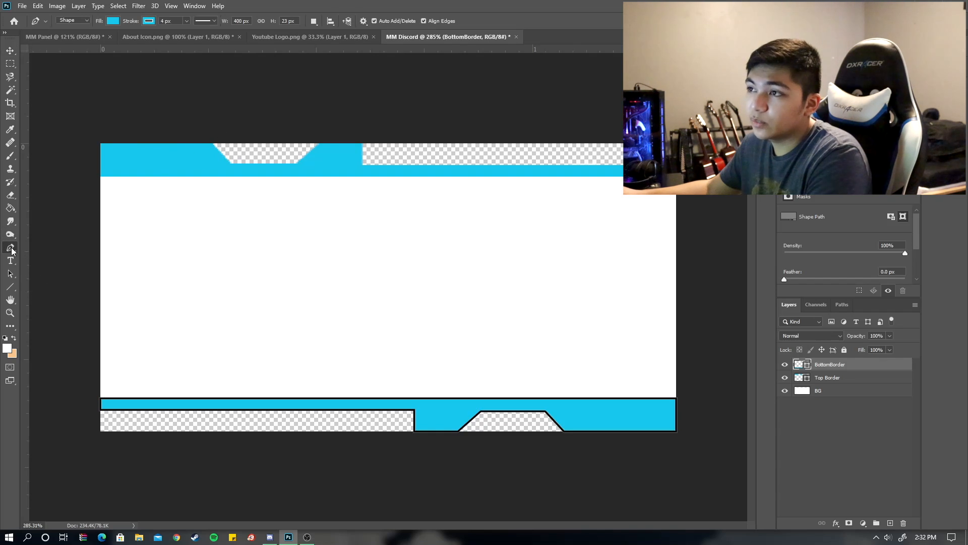
pyautogui.click(149, 20)
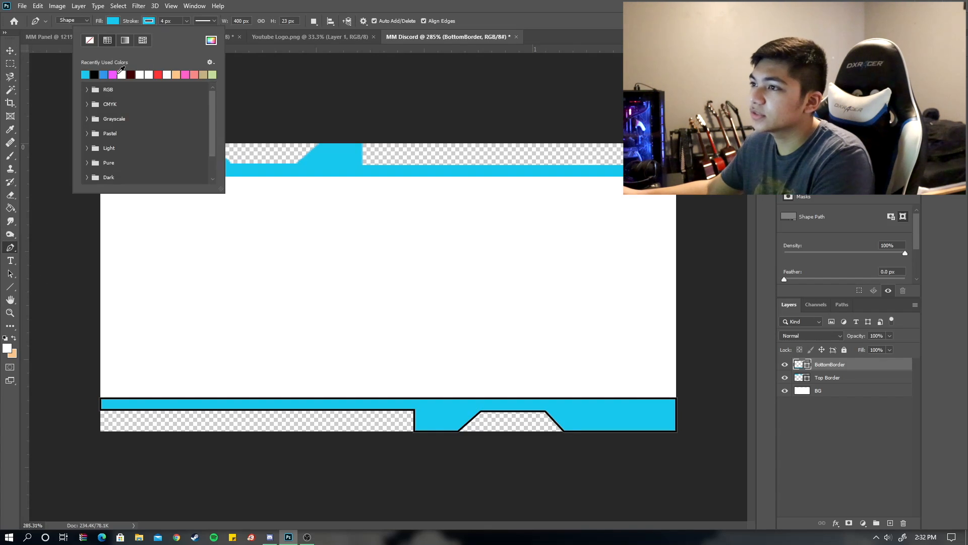
pyautogui.click(114, 74)
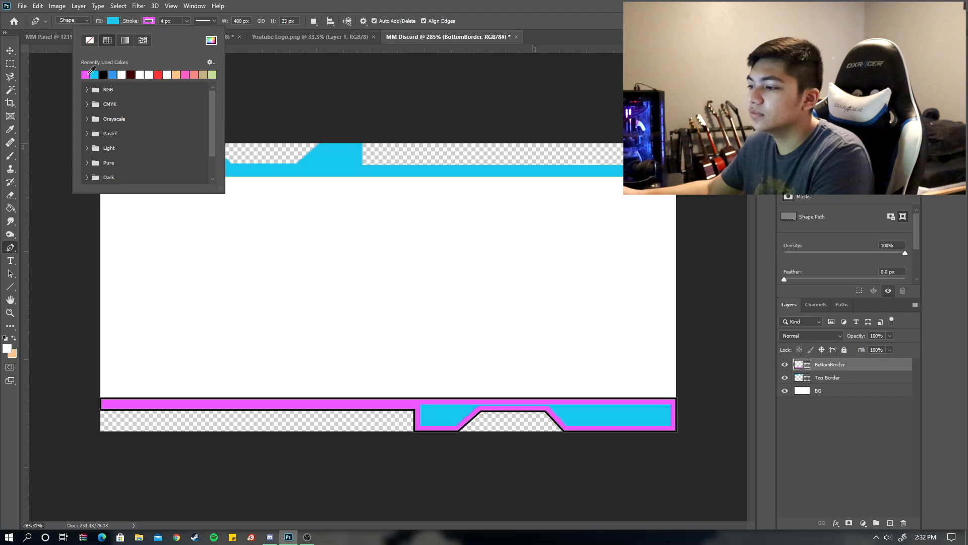
pyautogui.click(112, 23)
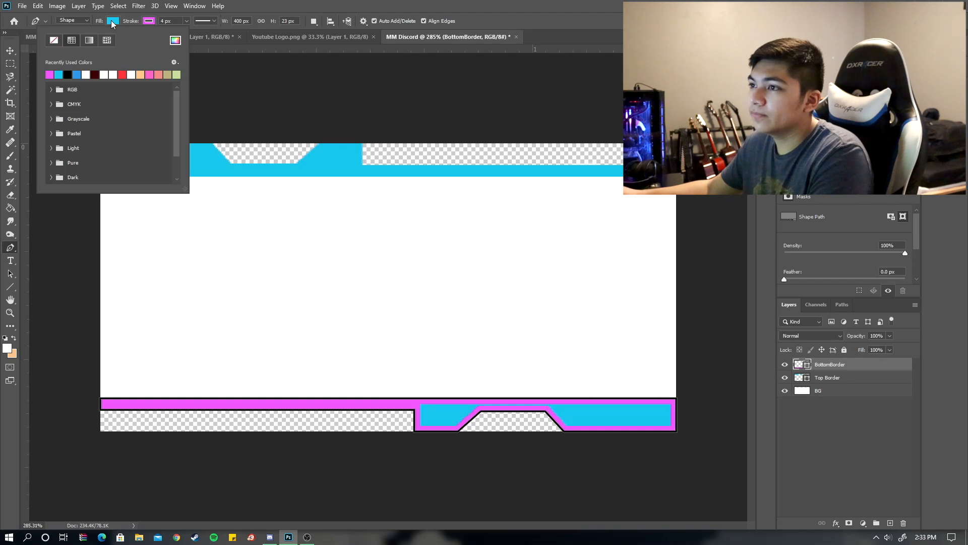
pyautogui.click(50, 75)
pyautogui.click(5, 49)
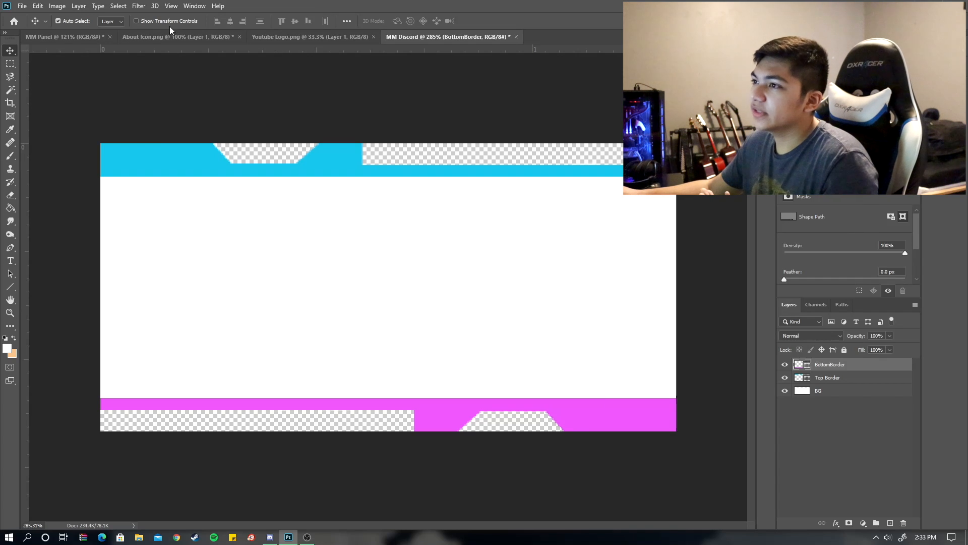
# - Bring the person icon from About Icon.png into MM Discord, scaled to about 0.34 x 0.32 in and placed near the panel's left edge between the borders
pyautogui.click(205, 37)
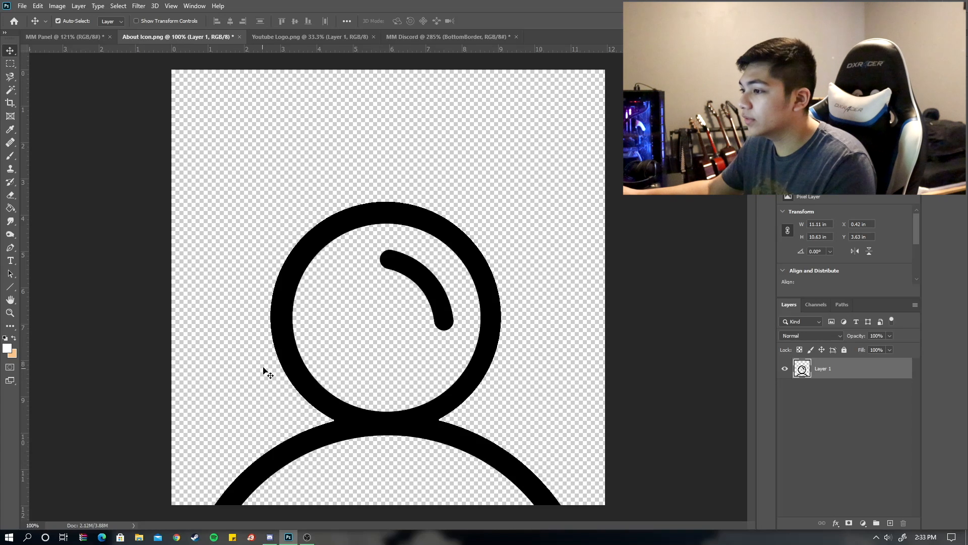
pyautogui.moveTo(293, 357); pyautogui.dragTo(346, 407)
pyautogui.hotkey('ctrl', 't')
pyautogui.scroll(-8, 330, 301)
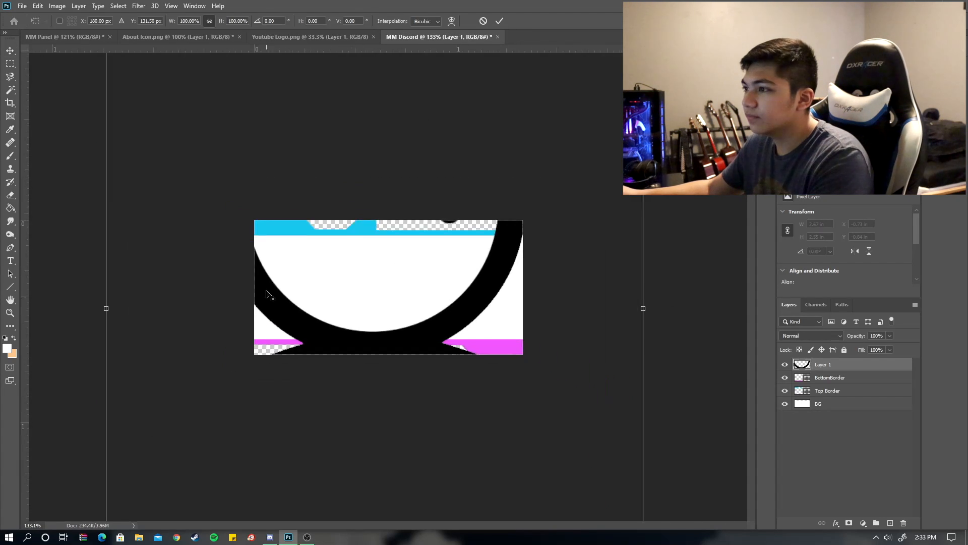
pyautogui.moveTo(214, 141); pyautogui.dragTo(335, 291)
pyautogui.scroll(8, 348, 305)
pyautogui.moveTo(196, 302); pyautogui.dragTo(164, 339)
pyautogui.moveTo(191, 298)
pyautogui.mouseDown()
pyautogui.moveTo(267, 228)
pyautogui.moveTo(201, 297)
pyautogui.mouseUp()
pyautogui.click(498, 21)
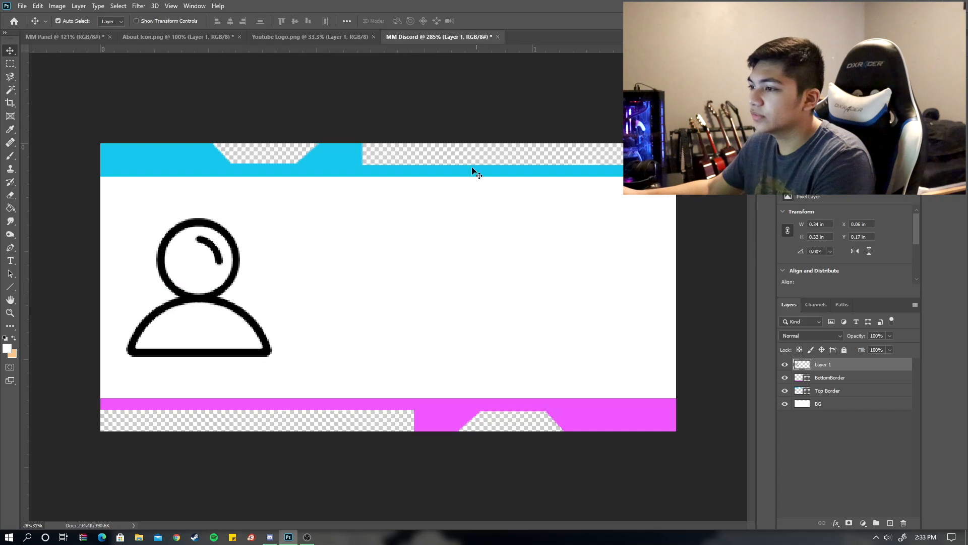
# - Rename the person icon's layer as Icon
pyautogui.scroll(-3, 482, 292)
pyautogui.scroll(2, 486, 283)
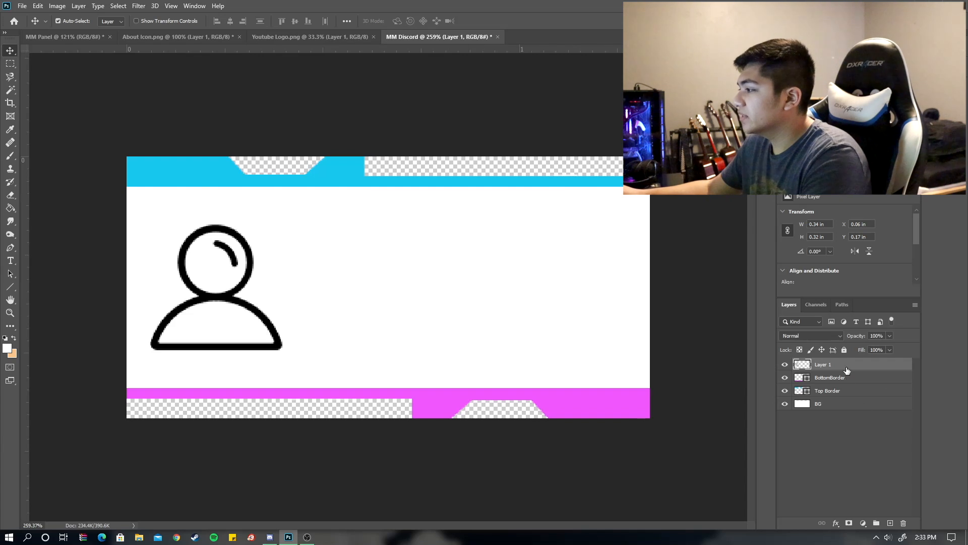
pyautogui.doubleClick(819, 364)
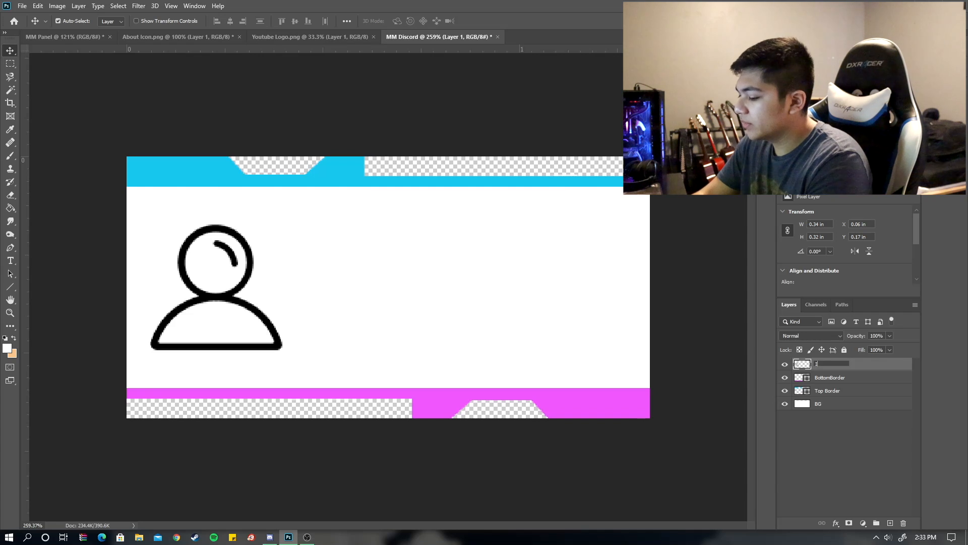
pyautogui.write('Icon')
pyautogui.press('Return')
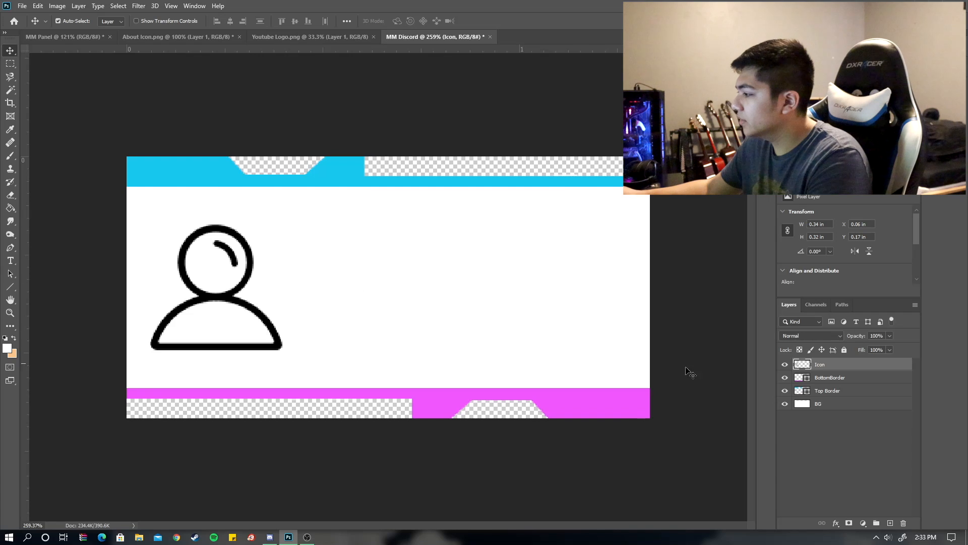
# - Add a new layer above Icon with the text ABOUT ME in the Minimal font at 18 pt
pyautogui.click(890, 523)
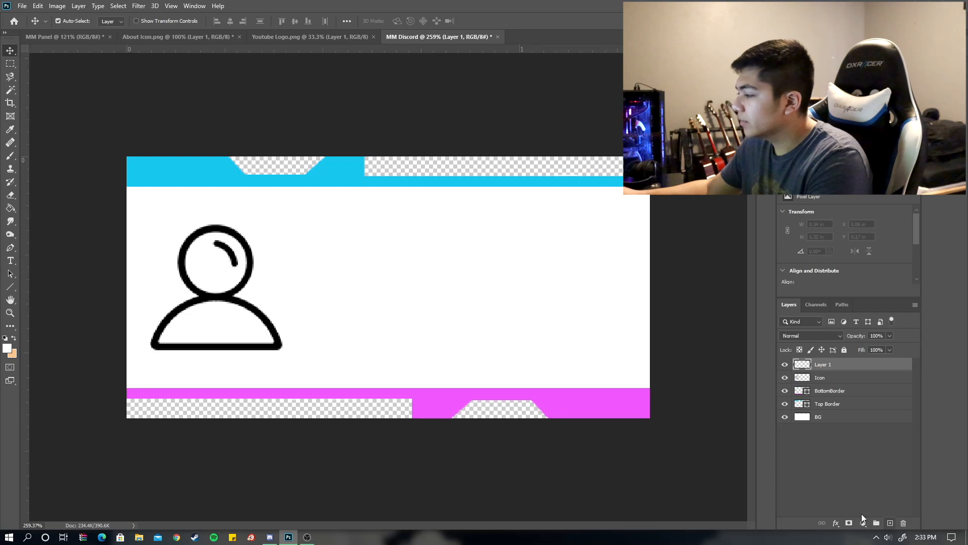
pyautogui.press('t')
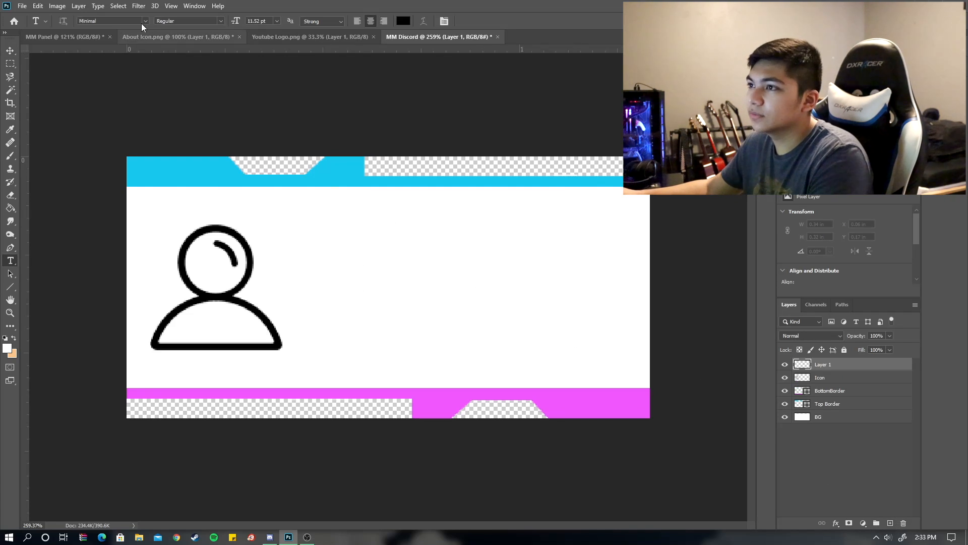
pyautogui.click(276, 21)
pyautogui.click(276, 104)
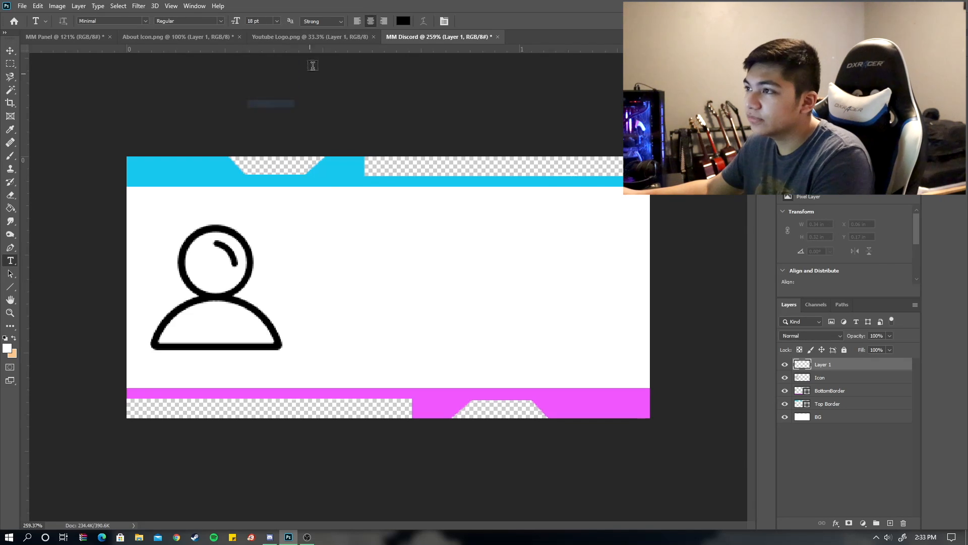
pyautogui.click(385, 292)
pyautogui.press('BackSpace')
pyautogui.write('About Me')
pyautogui.hotkey('ctrl', 'a')
pyautogui.press('BackSpace')
pyautogui.write('ABOUT')
pyautogui.write('E')
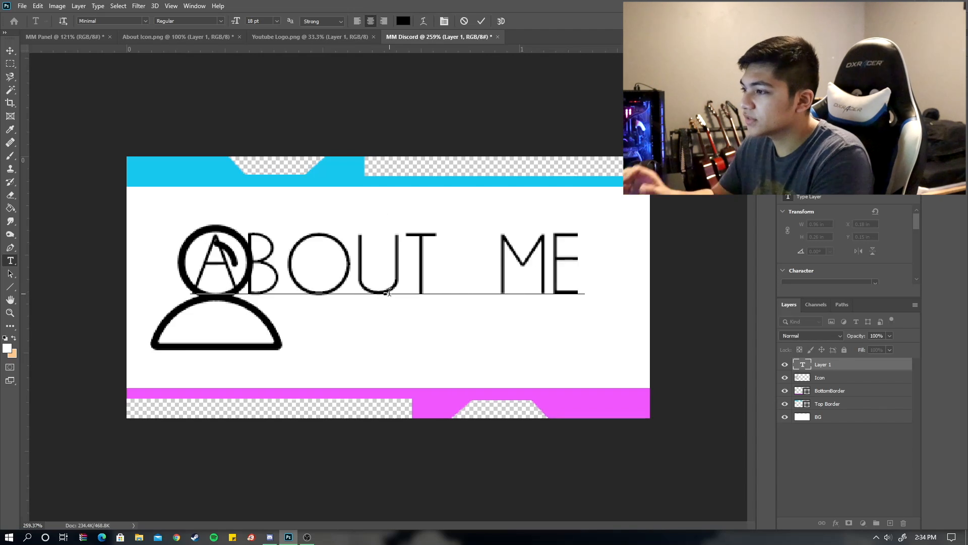
pyautogui.hotkey('ctrl', 'a')
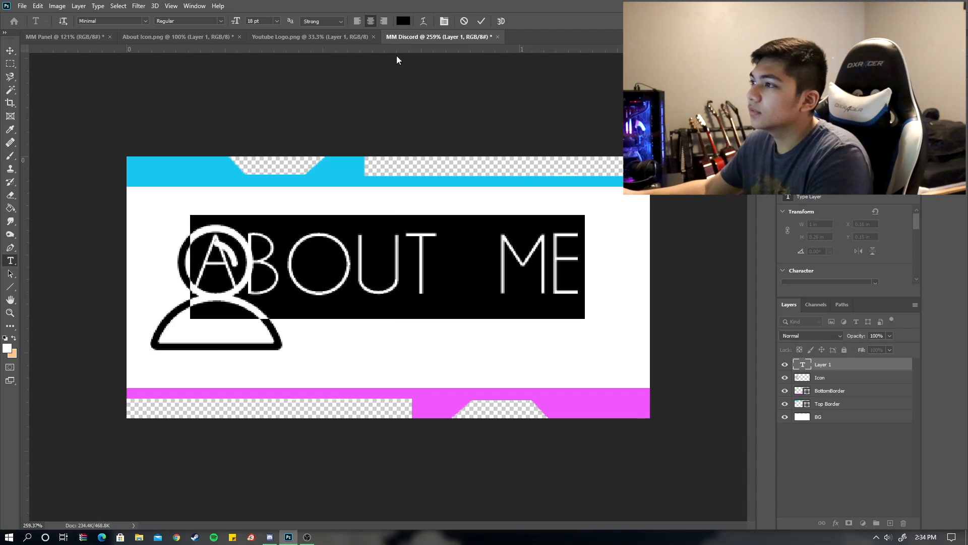
pyautogui.click(482, 21)
# - Move the ABOUT ME text rightward and slightly down, off the icon's head toward the panel's right edge
pyautogui.click(10, 50)
pyautogui.moveTo(348, 272); pyautogui.dragTo(424, 294)
pyautogui.hotkey('ctrl', 't')
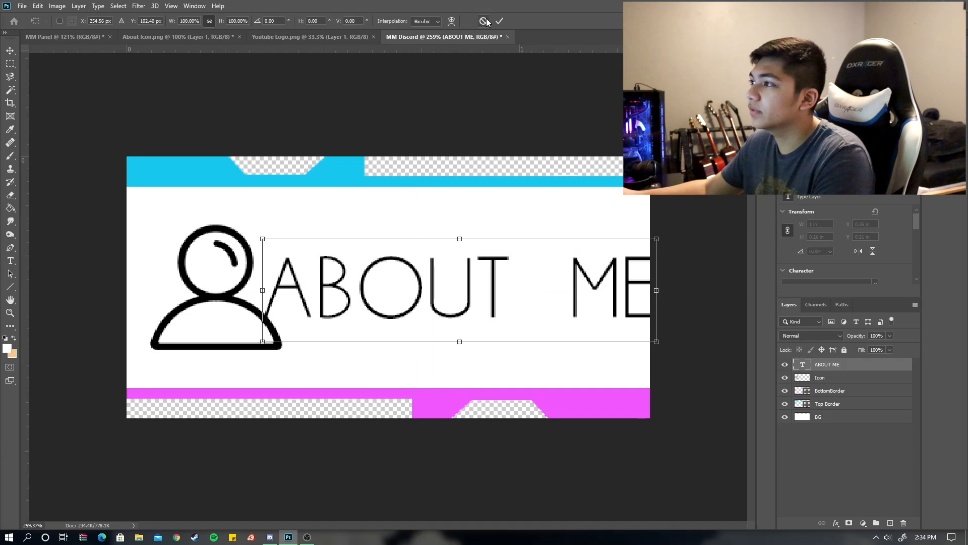
pyautogui.press('Return')
# - Reduce the size of the whole ABOUT ME text to 14 pt
pyautogui.press('t')
pyautogui.click(471, 293)
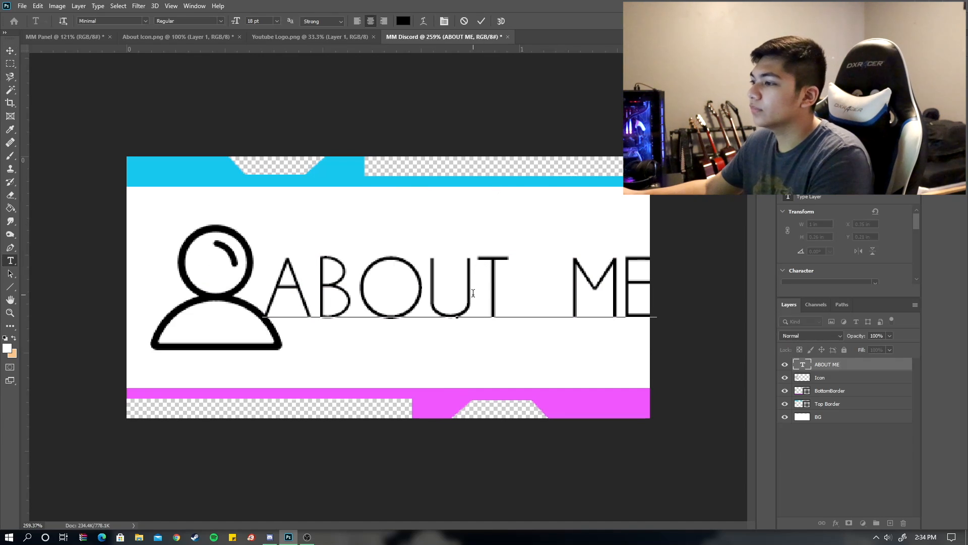
pyautogui.hotkey('ctrl', 'a')
pyautogui.click(276, 20)
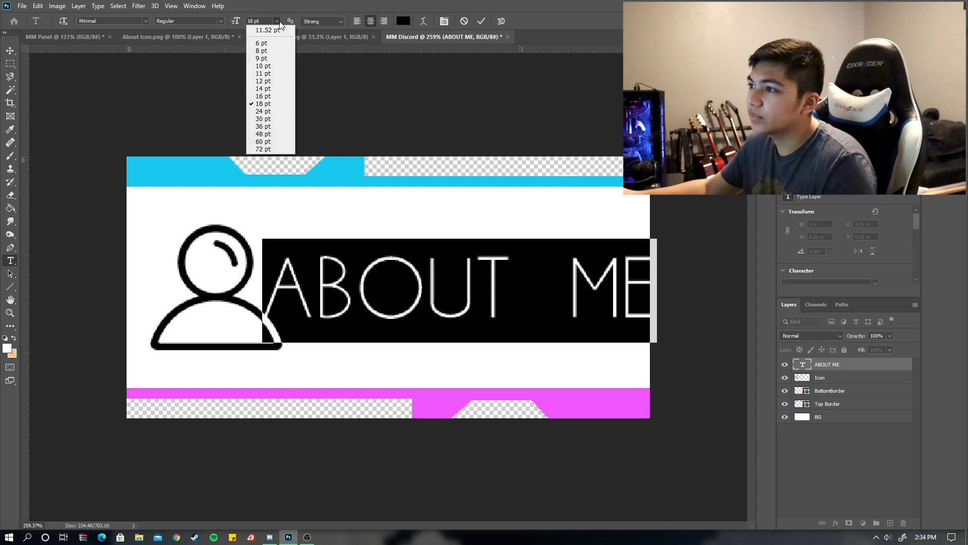
pyautogui.click(280, 81)
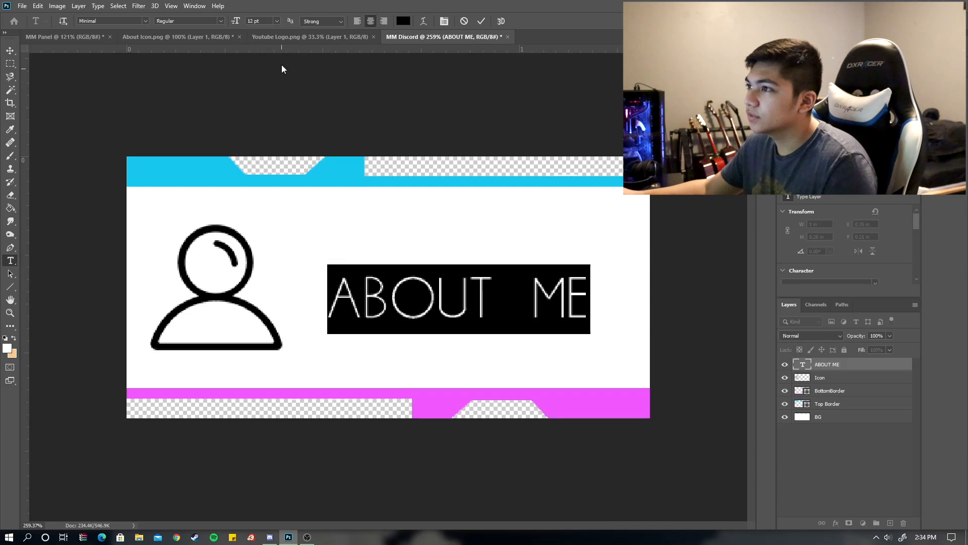
pyautogui.click(278, 21)
pyautogui.click(271, 89)
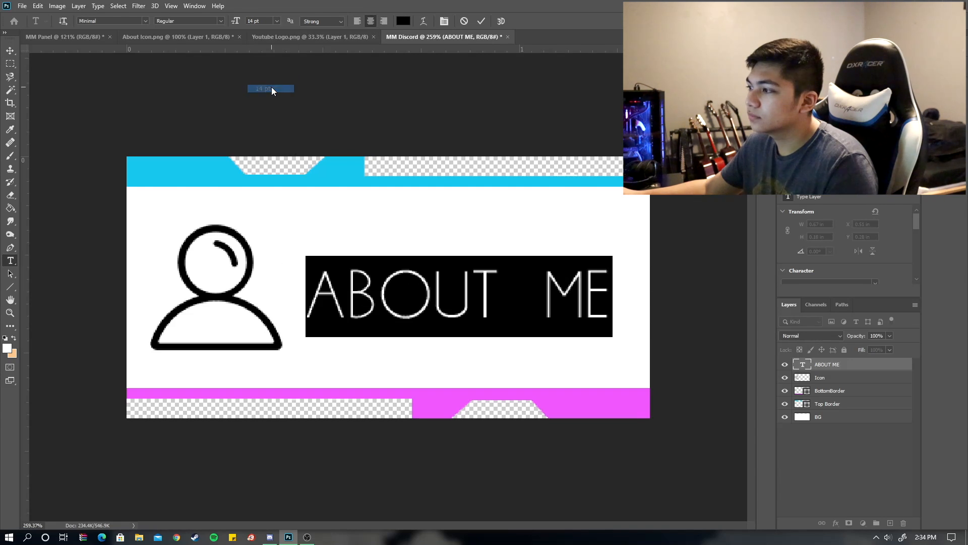
pyautogui.click(482, 22)
# - Shift the ABOUT ME text slightly right and down, to about X 0.47 in, Y 0.26 in
pyautogui.press('v')
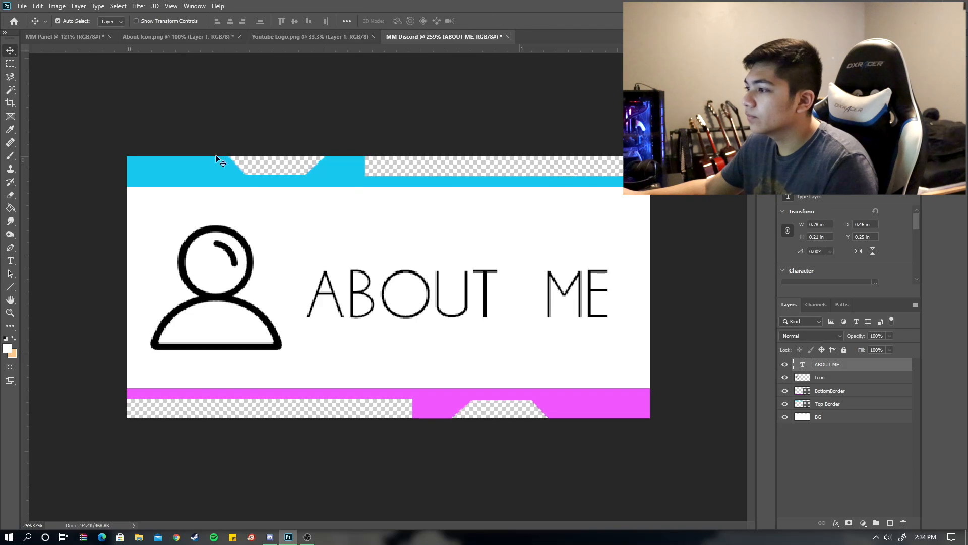
pyautogui.moveTo(446, 316); pyautogui.dragTo(451, 321)
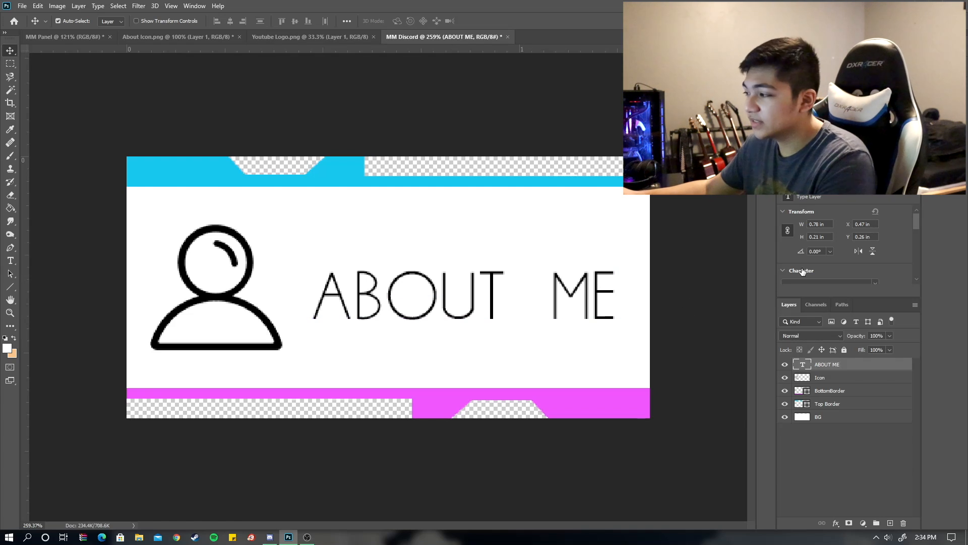
pyautogui.scroll(-8, 580, 334)
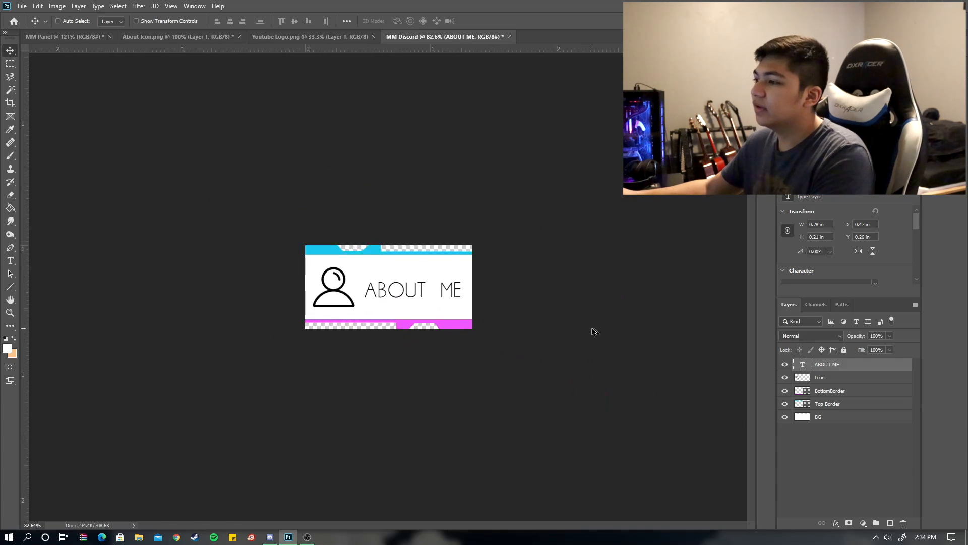
pyautogui.scroll(7, 571, 346)
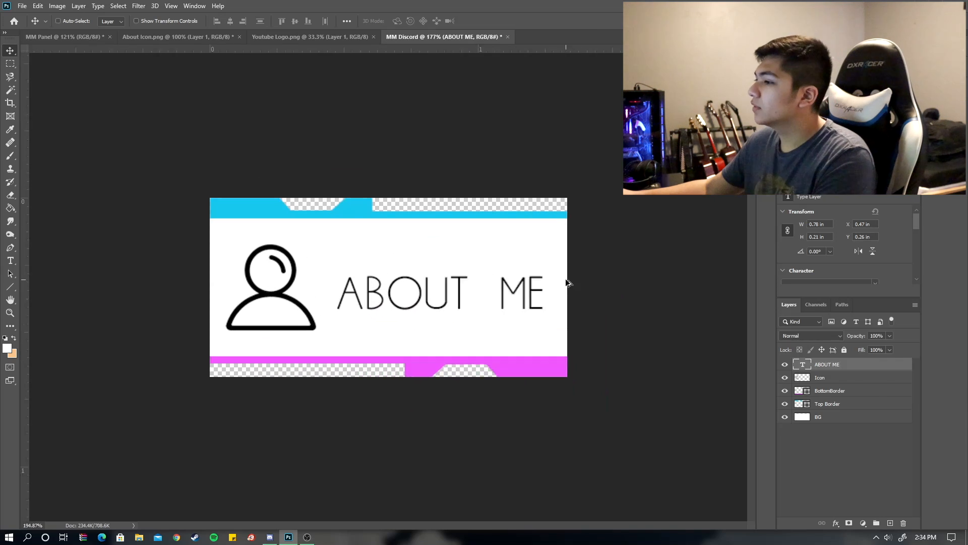
# - Add a black 2 px Stroke effect positioned outside at 100% opacity to the ABOUT ME text layer
pyautogui.click(836, 525)
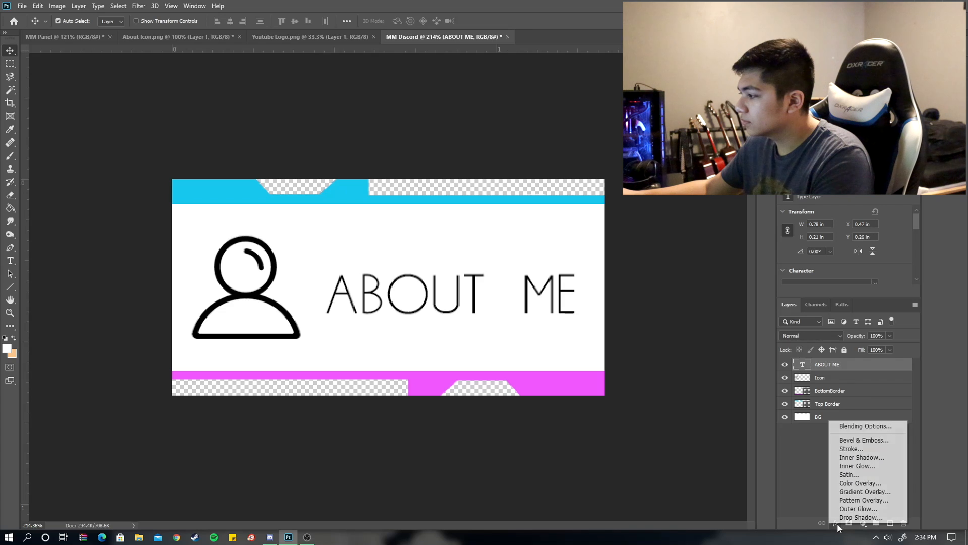
pyautogui.click(879, 451)
pyautogui.moveTo(626, 213); pyautogui.dragTo(694, 223)
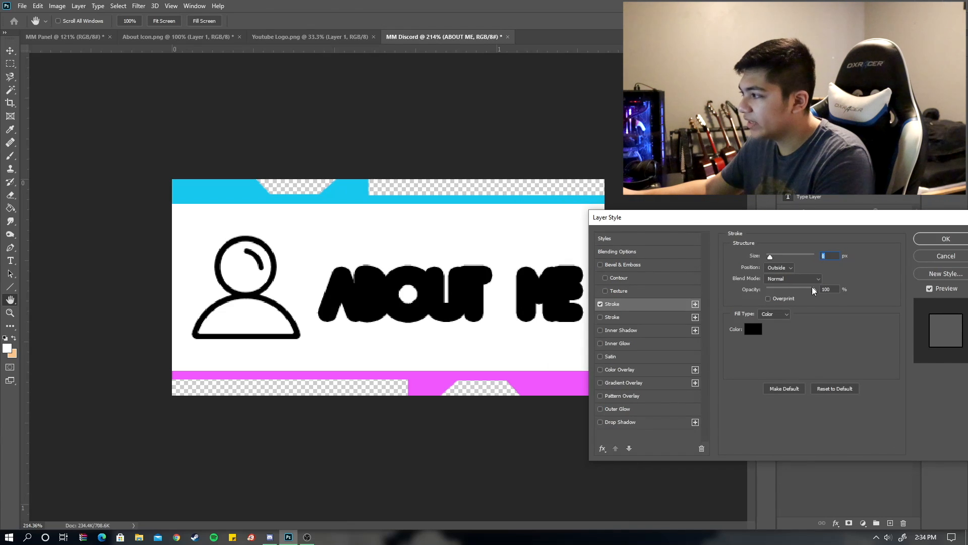
pyautogui.press('Down')
pyautogui.press('Down')
pyautogui.press('Down')
pyautogui.press('Down')
pyautogui.press('Down')
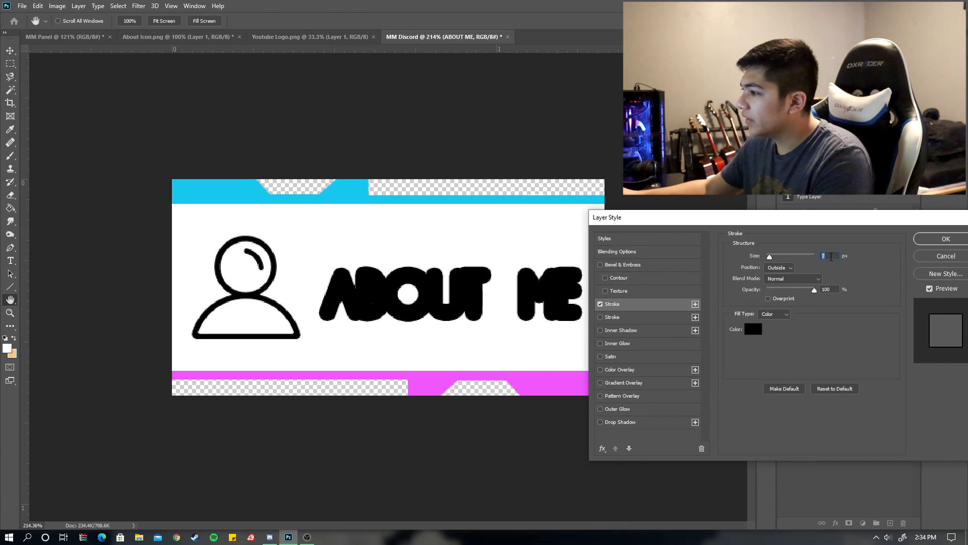
pyautogui.moveTo(768, 256)
pyautogui.mouseDown()
pyautogui.moveTo(785, 260)
pyautogui.moveTo(767, 258)
pyautogui.mouseUp()
pyautogui.click(833, 258)
pyautogui.press('Up')
pyautogui.press('Up')
pyautogui.press('Up')
pyautogui.press('Down')
pyautogui.press('Down')
pyautogui.press('Down')
pyautogui.press('Down')
pyautogui.press('Down')
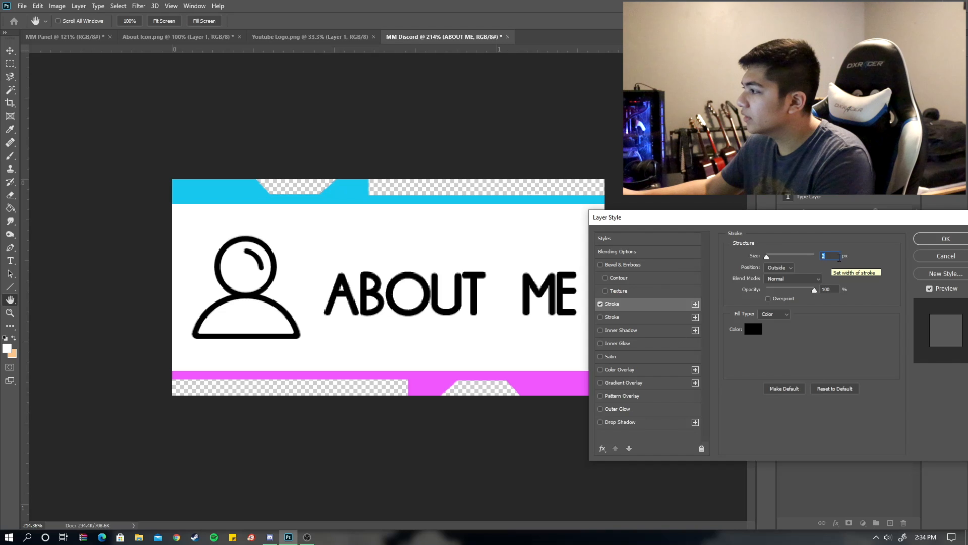
pyautogui.press('Up')
pyautogui.press('Down')
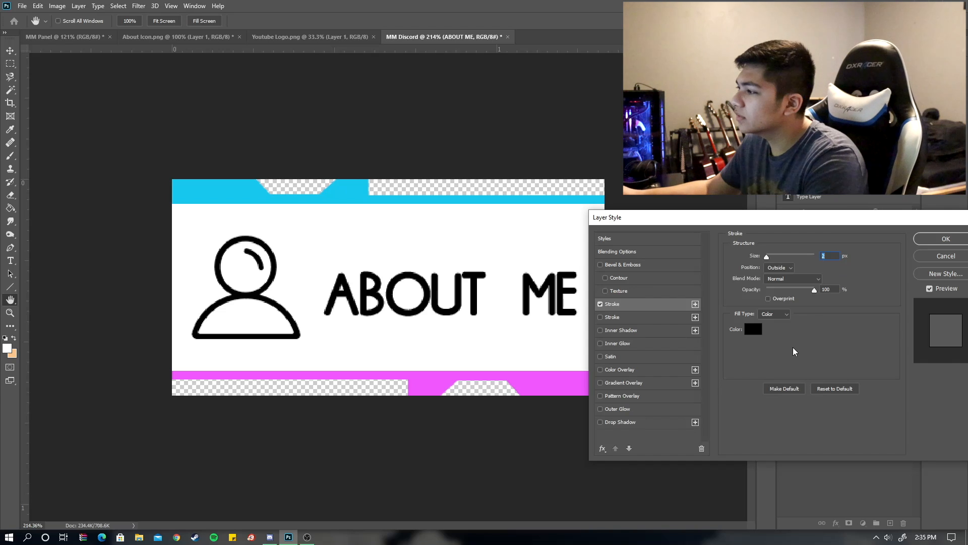
pyautogui.click(923, 238)
pyautogui.press('v')
pyautogui.scroll(-5, 436, 259)
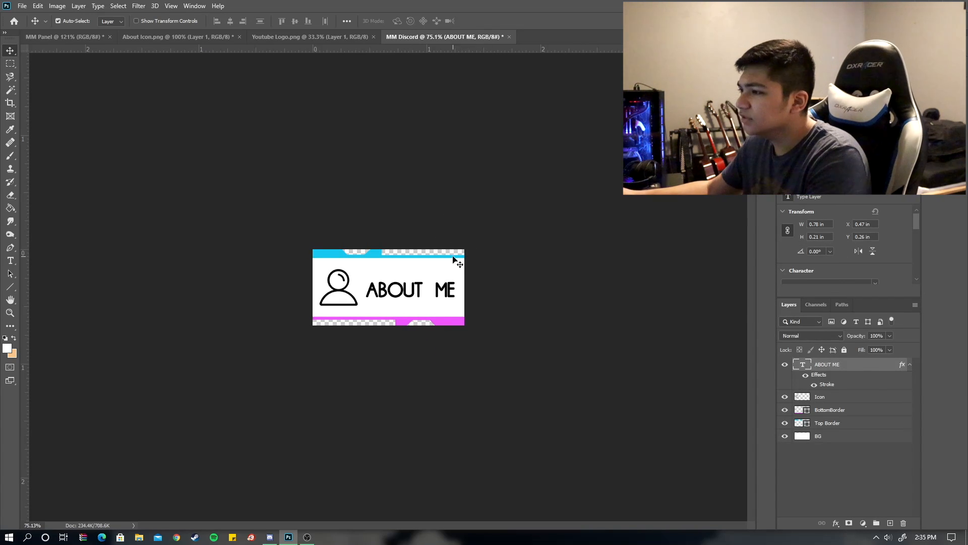
pyautogui.scroll(3, 454, 265)
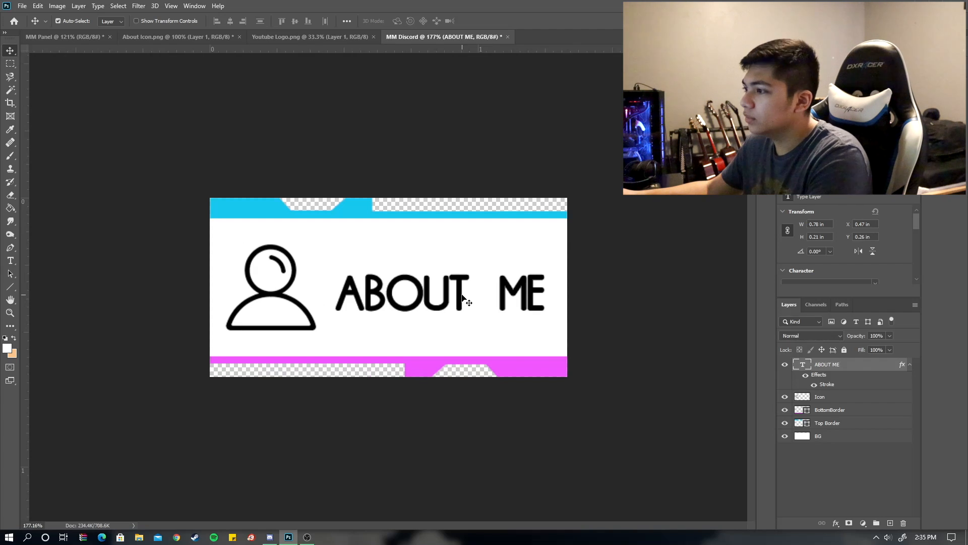
# - In Youtube Logo.png, select the red area of the logo with the Magic Wand tool
pyautogui.click(276, 298)
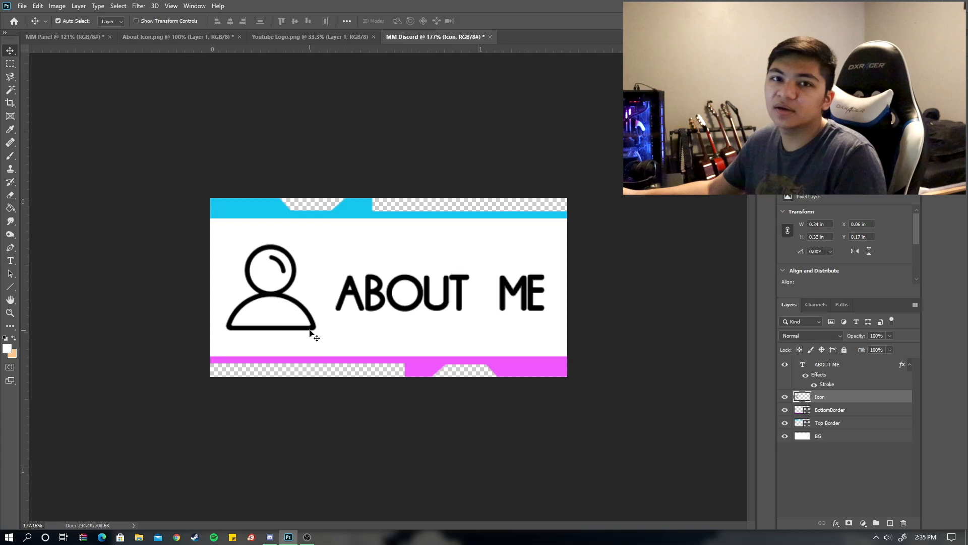
pyautogui.click(321, 36)
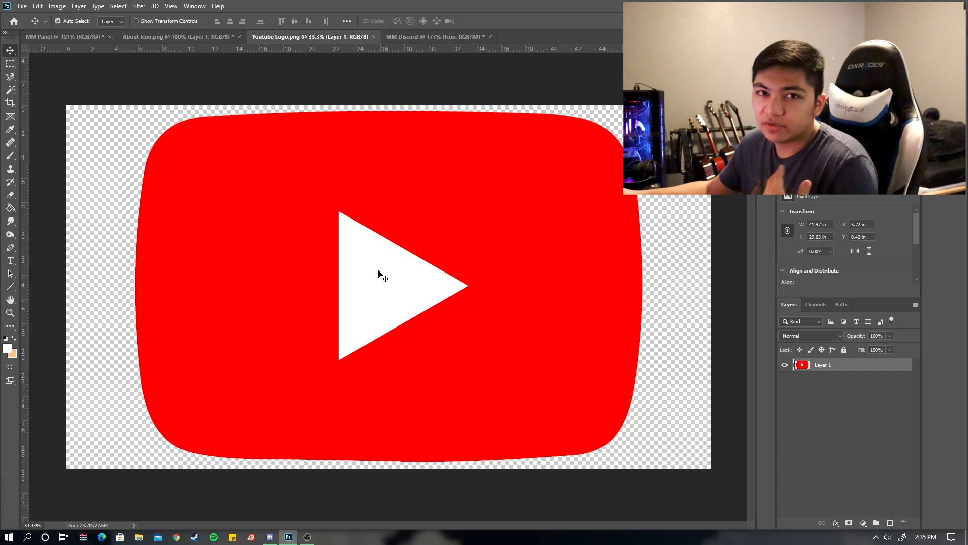
pyautogui.press('w')
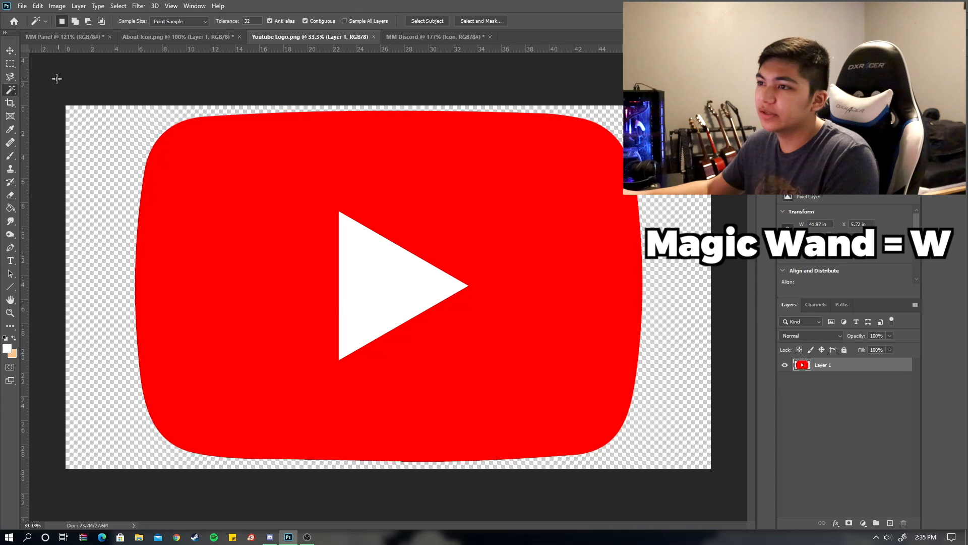
pyautogui.rightClick(7, 91)
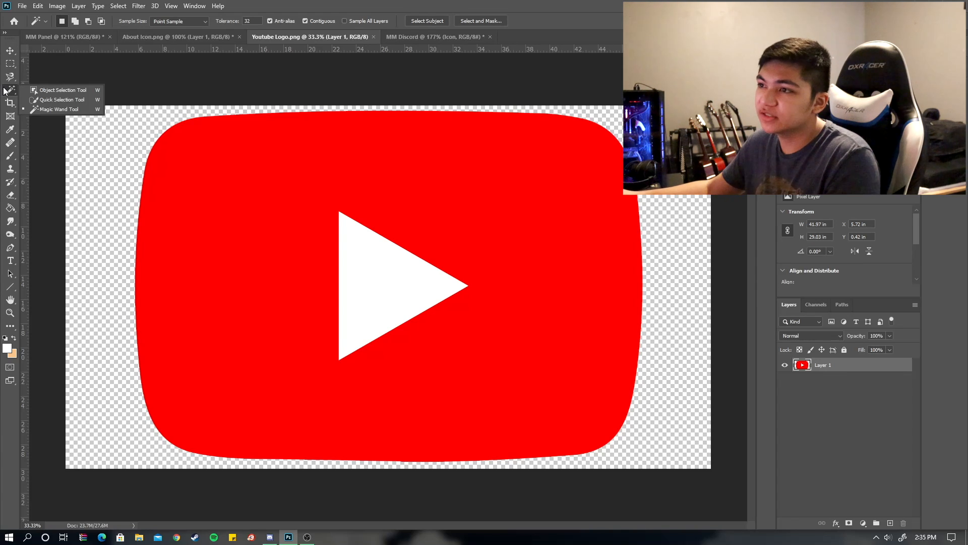
pyautogui.click(76, 109)
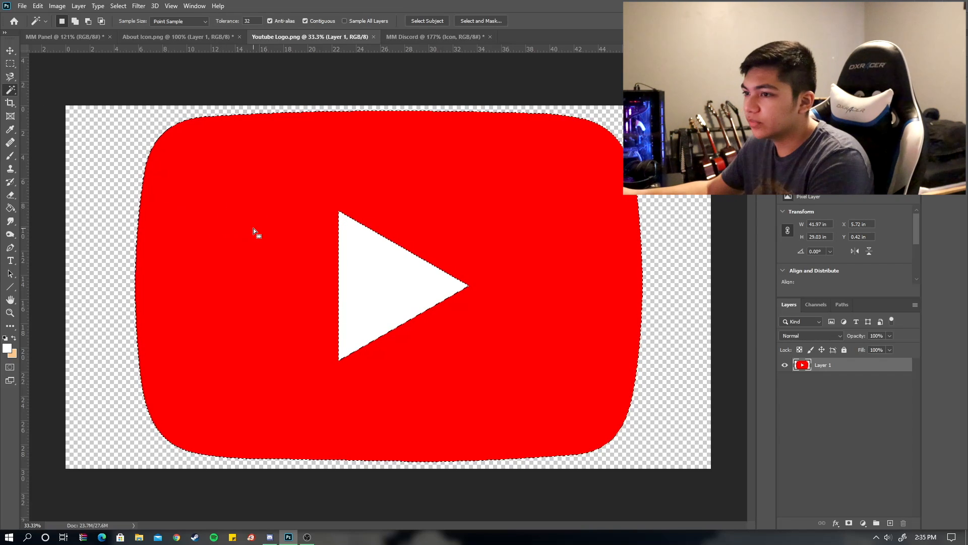
# - Fill the selected red area of the YouTube logo with black (000000) using the Paint Bucket, and clear the selection
pyautogui.press('g')
pyautogui.rightClick(10, 208)
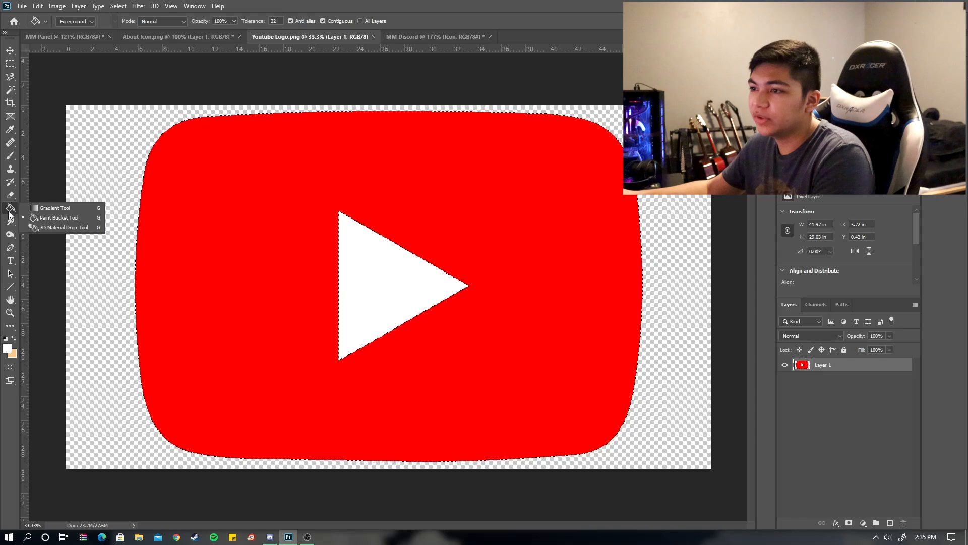
pyautogui.click(70, 219)
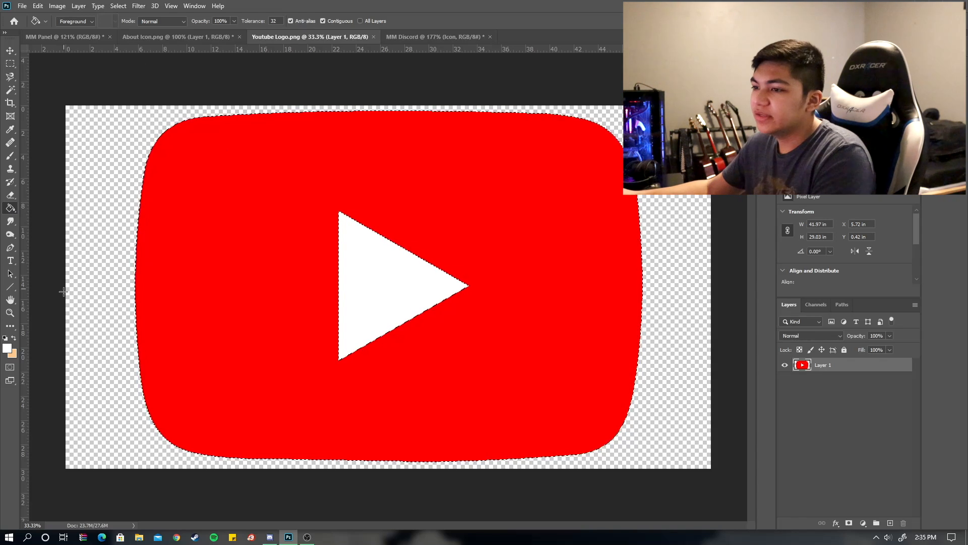
pyautogui.click(7, 348)
pyautogui.write('000000')
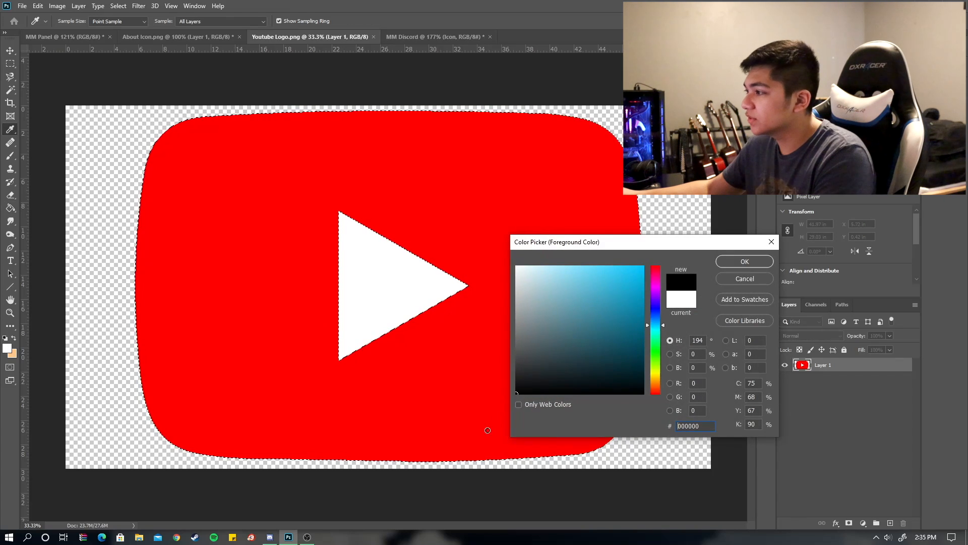
pyautogui.click(750, 263)
pyautogui.click(234, 292)
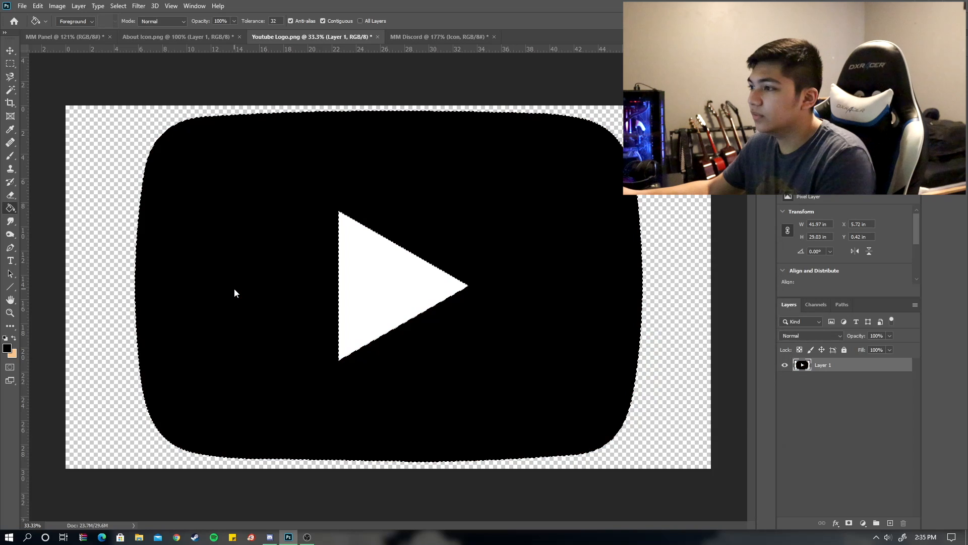
pyautogui.click(10, 50)
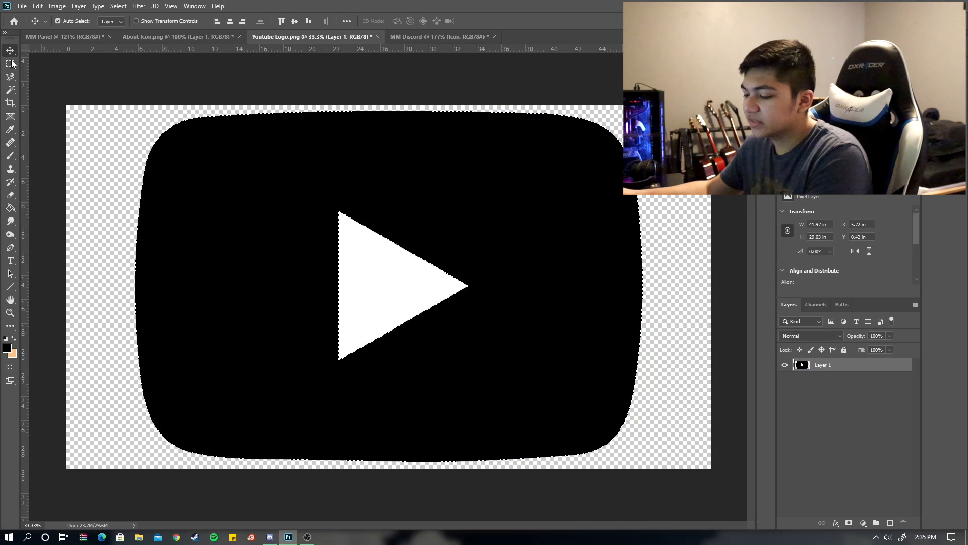
pyautogui.hotkey('ctrl', 'c')
pyautogui.hotkey('ctrl', 'd')
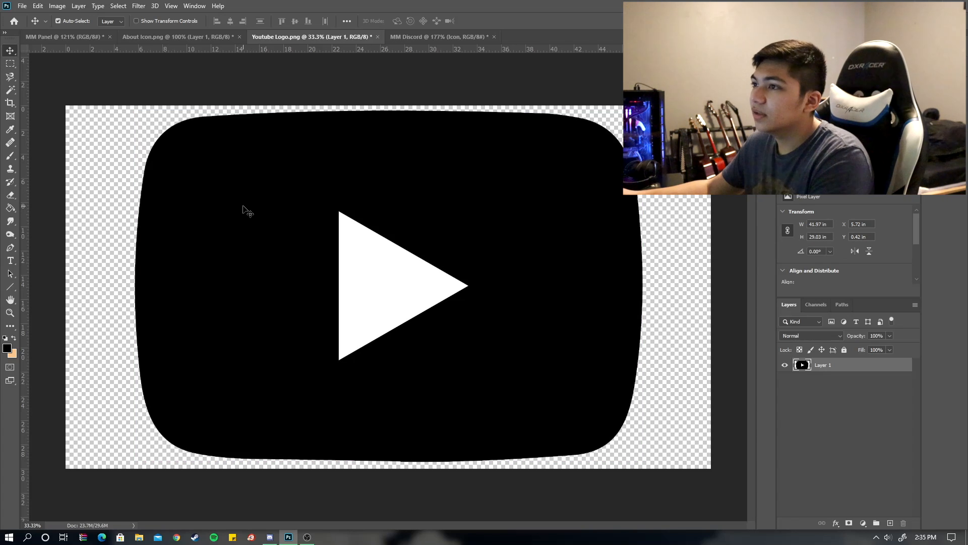
# - Delete the person icon's layer from MM Discord
pyautogui.click(193, 35)
pyautogui.click(427, 37)
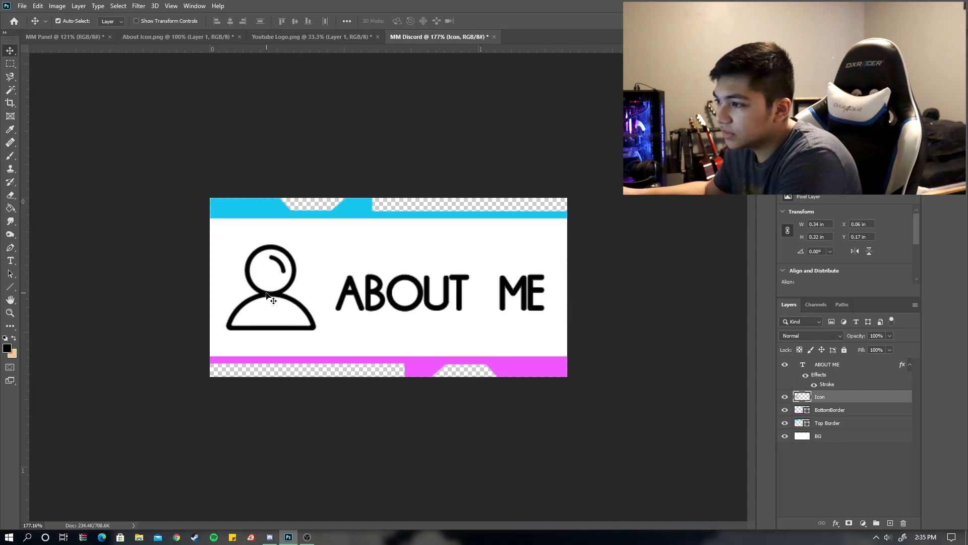
pyautogui.press('Delete')
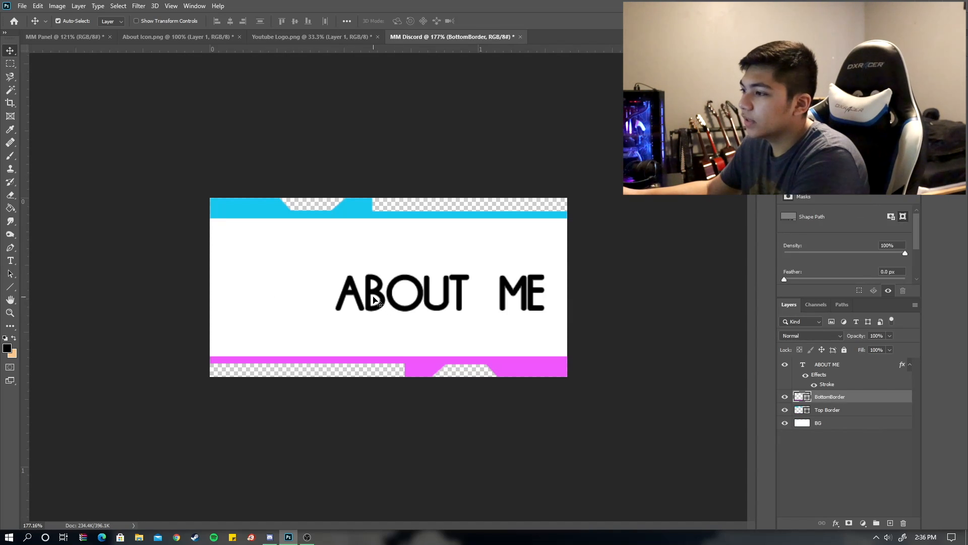
# - Bring the black YouTube logo into MM Discord, scaled down to fit between the borders at the panel's left side, beside the text
pyautogui.click(312, 38)
pyautogui.moveTo(358, 215); pyautogui.dragTo(319, 259)
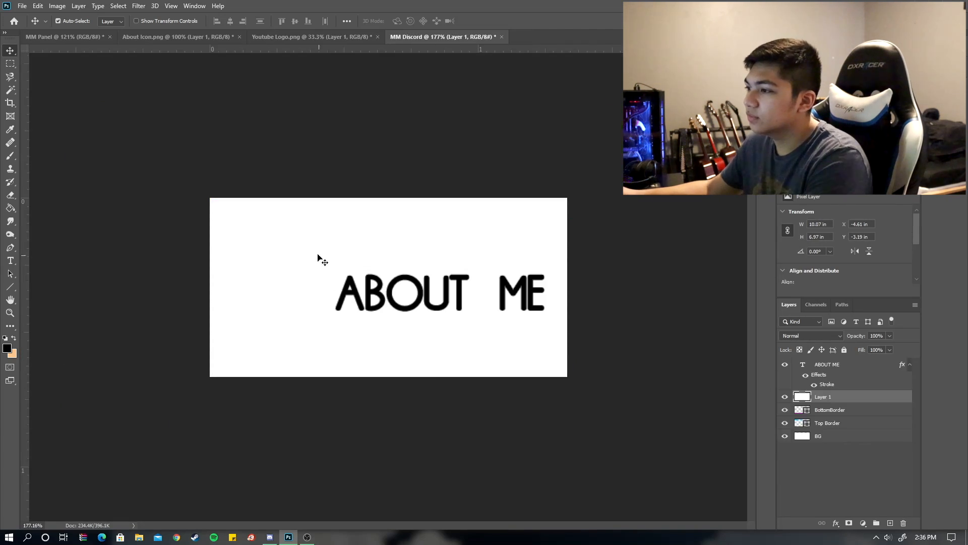
pyautogui.hotkey('ctrl', 't')
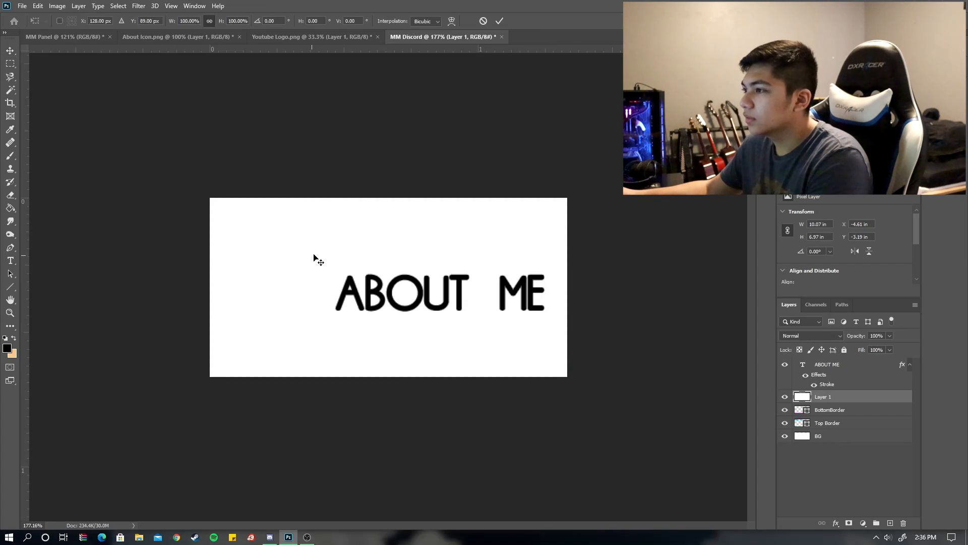
pyautogui.hotkey('ctrl', '0')
pyautogui.moveTo(259, 198); pyautogui.dragTo(389, 287)
pyautogui.scroll(4, 389, 289)
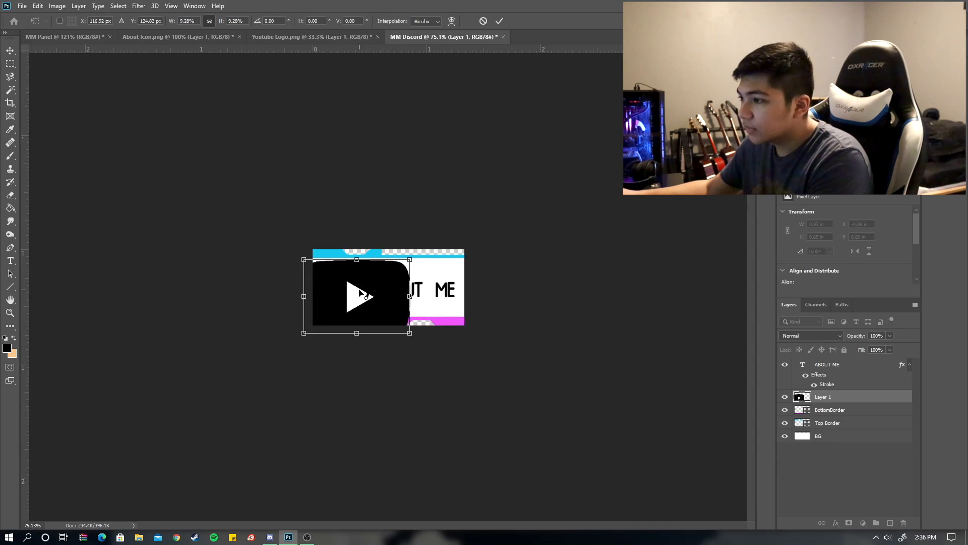
pyautogui.scroll(4, 363, 295)
pyautogui.moveTo(172, 218); pyautogui.dragTo(326, 324)
pyautogui.moveTo(371, 370); pyautogui.dragTo(249, 291)
pyautogui.moveTo(325, 329); pyautogui.dragTo(300, 312)
pyautogui.moveTo(275, 272); pyautogui.dragTo(282, 286)
pyautogui.click(499, 21)
# - Replace the ABOUT ME text with YouTube
pyautogui.press('t')
pyautogui.click(469, 298)
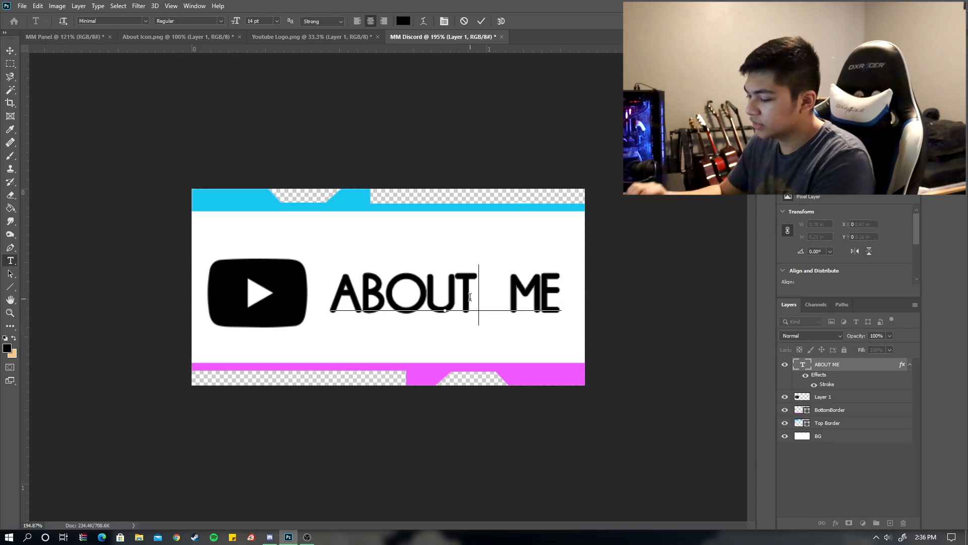
pyautogui.hotkey('ctrl', 'a')
pyautogui.press('BackSpace')
pyautogui.write('you')
pyautogui.press('BackSpace')
pyautogui.press('BackSpace')
pyautogui.press('BackSpace')
pyautogui.write('Y')
pyautogui.press('BackSpace')
pyautogui.write('Yo')
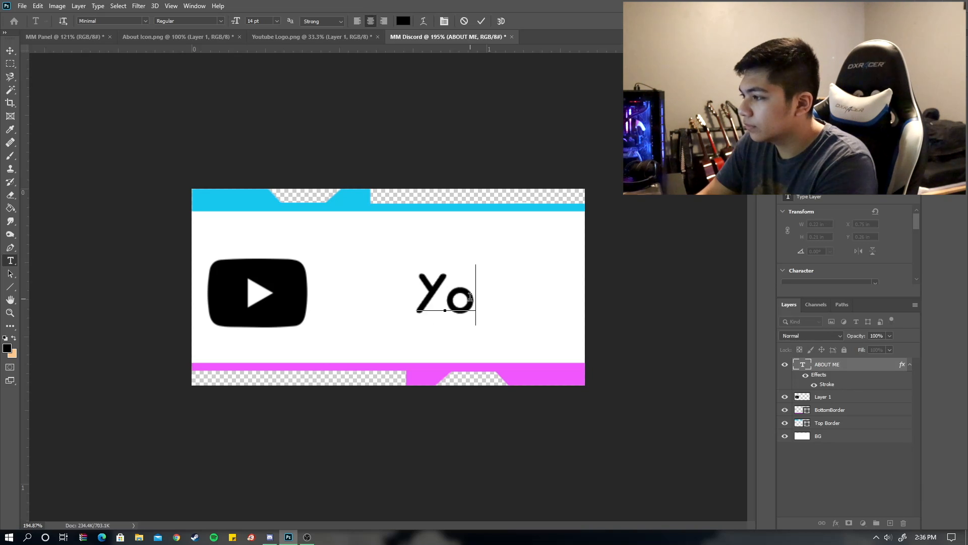
pyautogui.write('uTube')
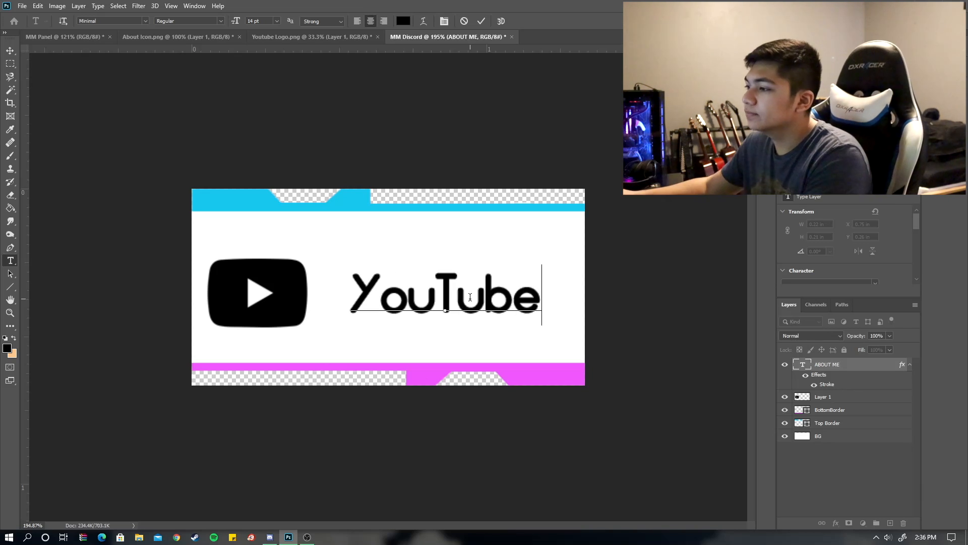
pyautogui.click(478, 23)
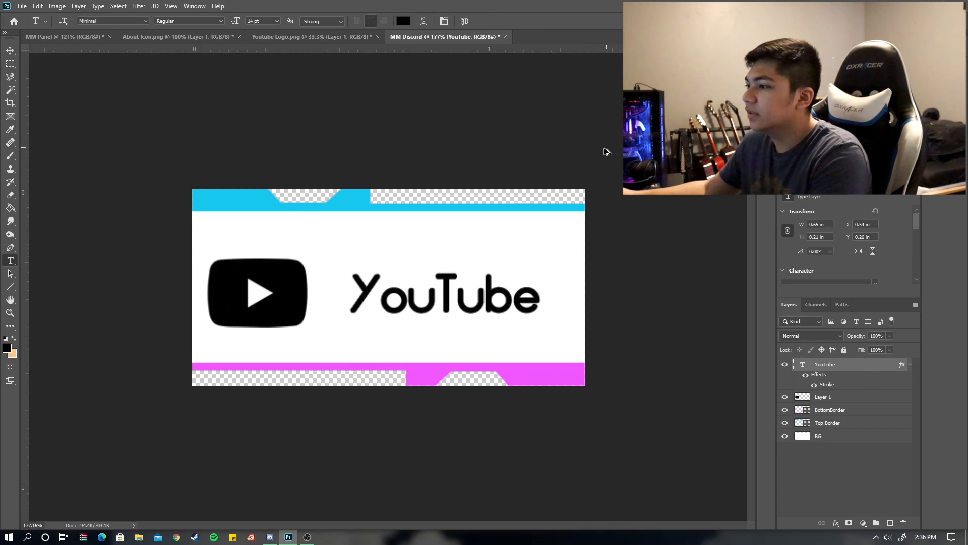
# - Undo the accidental blend mode change on the text and open the YouTube panel in Save for Web (Legacy)
pyautogui.scroll(-3, 580, 162)
pyautogui.scroll(3, 476, 256)
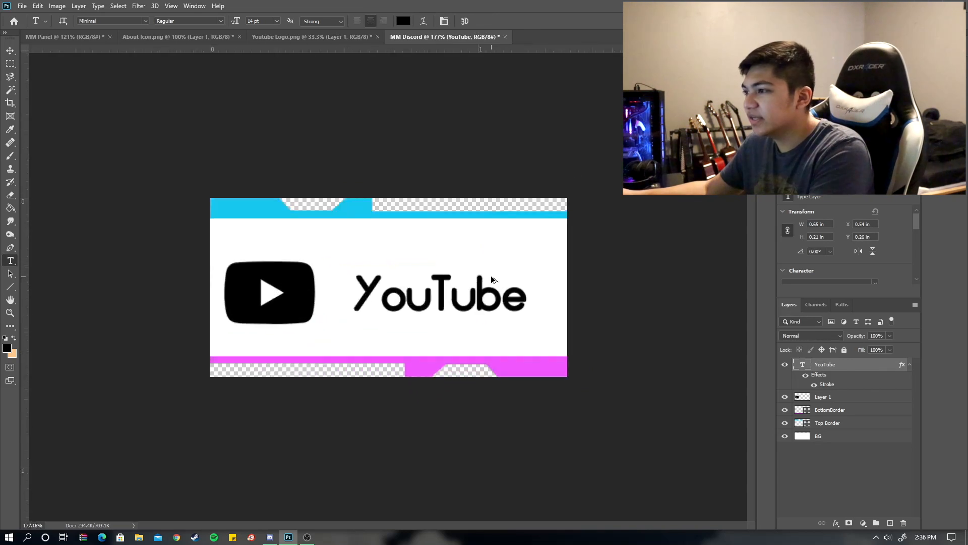
pyautogui.scroll(1, 492, 278)
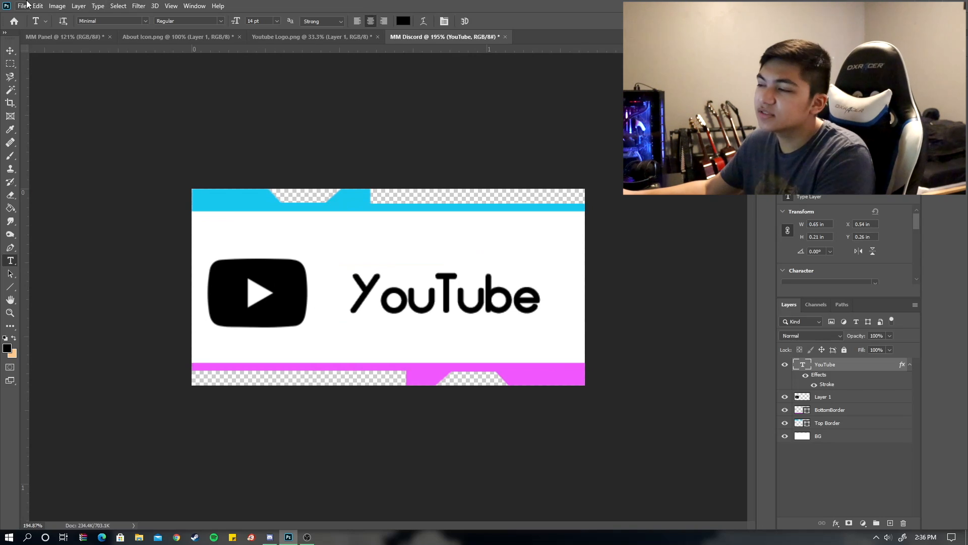
pyautogui.click(28, 4)
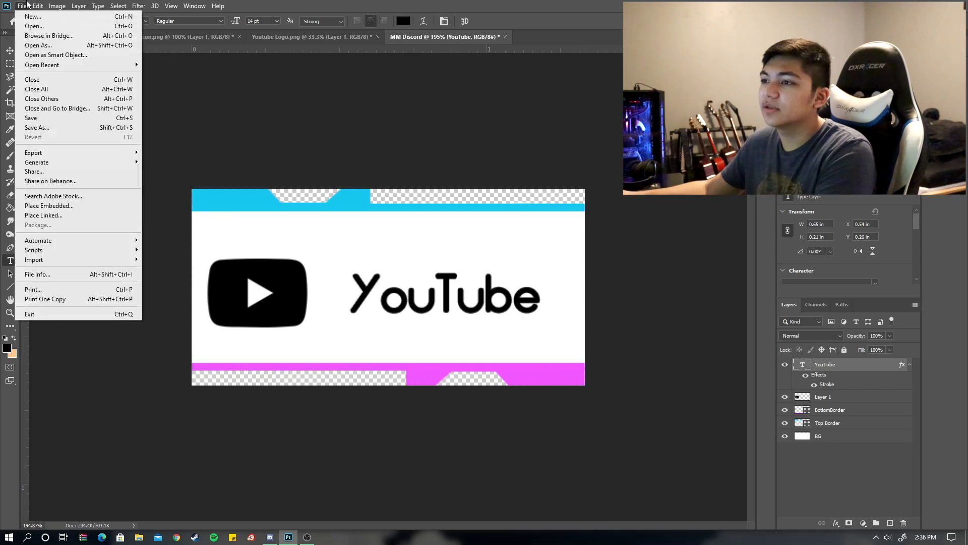
pyautogui.moveTo(53, 150)
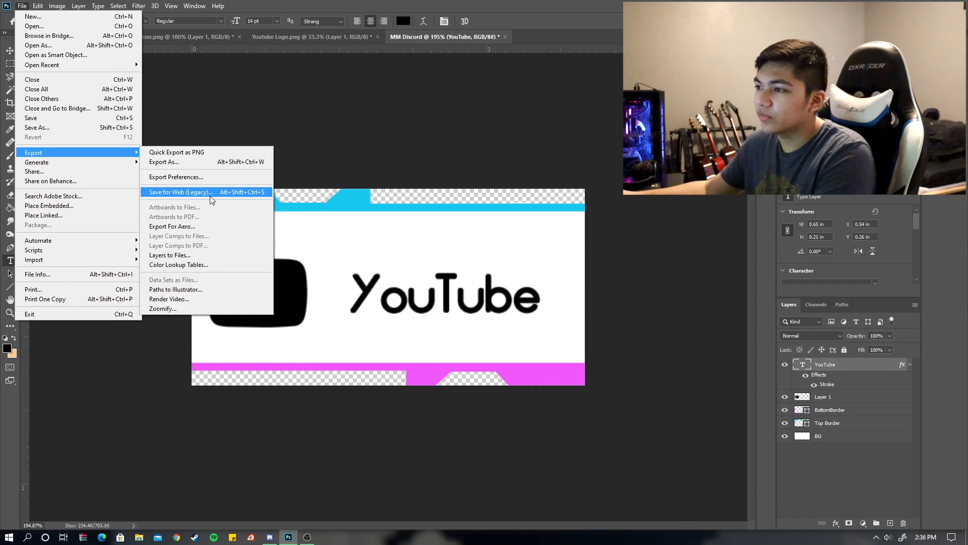
pyautogui.click(260, 192)
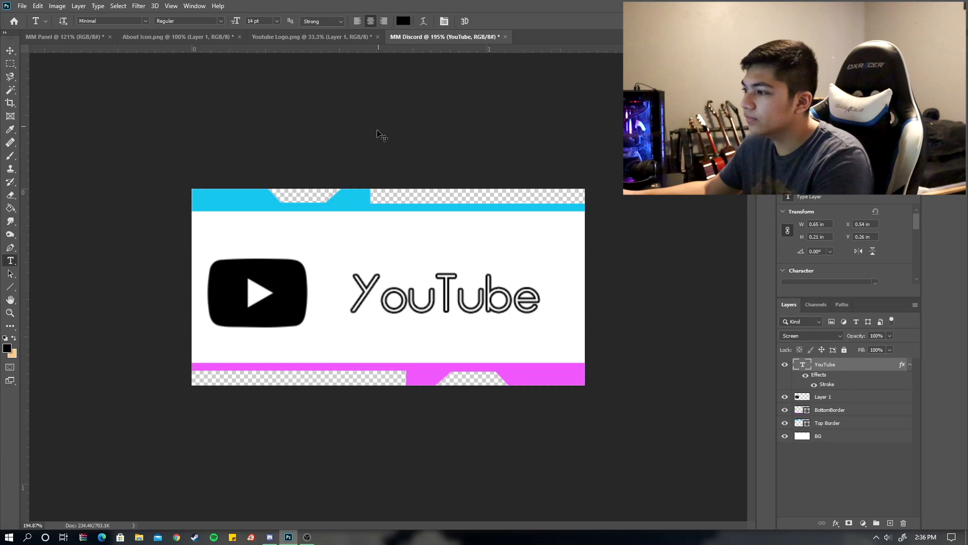
pyautogui.hotkey('ctrl', 'z')
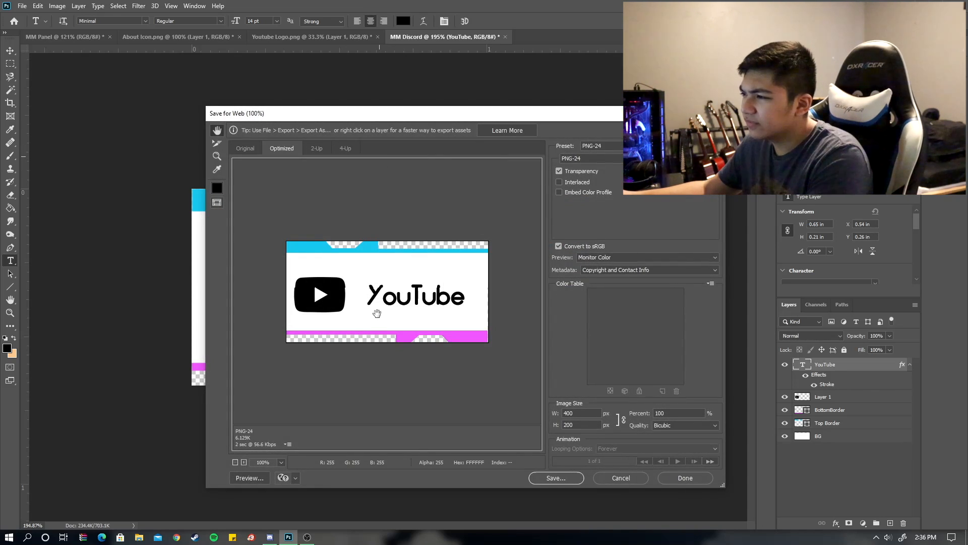
# - Inspect the YouTube lettering in the export preview at 600% and return the preview to 100%
pyautogui.rightClick(422, 355)
pyautogui.click(385, 344)
pyautogui.rightClick(410, 316)
pyautogui.click(449, 327)
pyautogui.rightClick(433, 325)
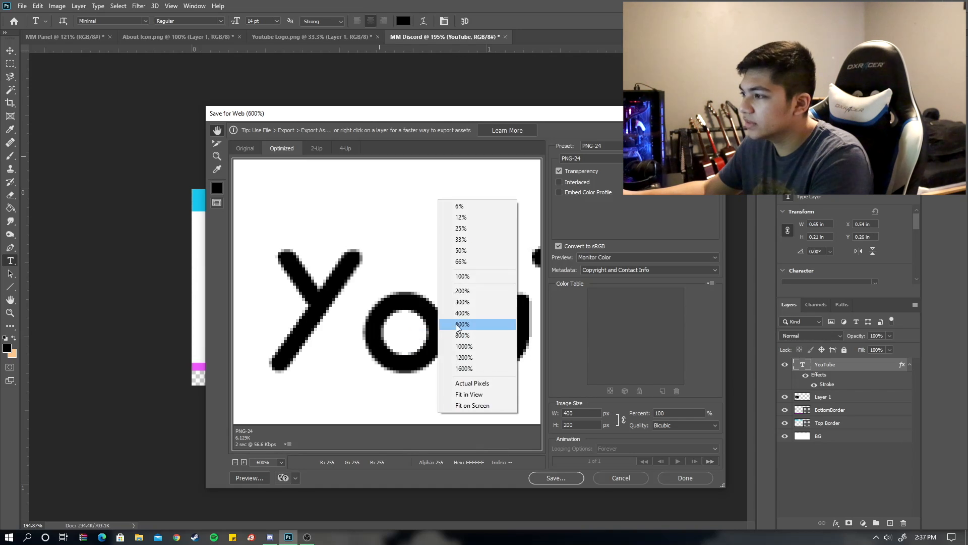
pyautogui.click(486, 275)
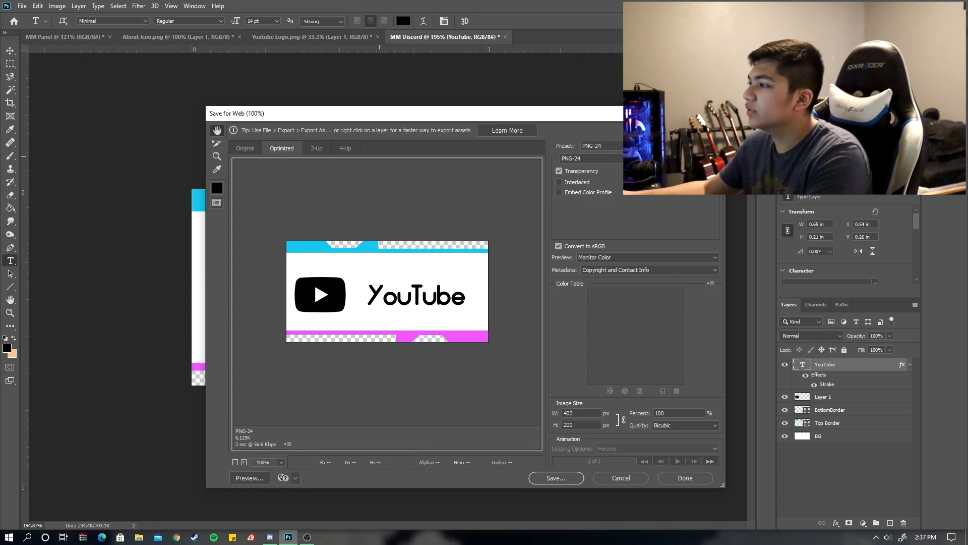
# - Choose the PNG-24 preset for the export and start saving the optimized image
pyautogui.click(631, 146)
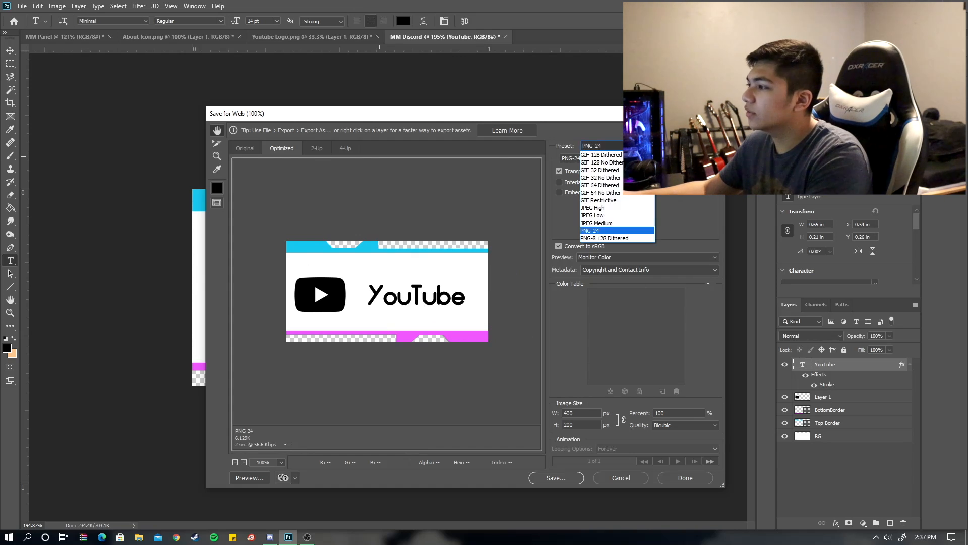
pyautogui.click(625, 230)
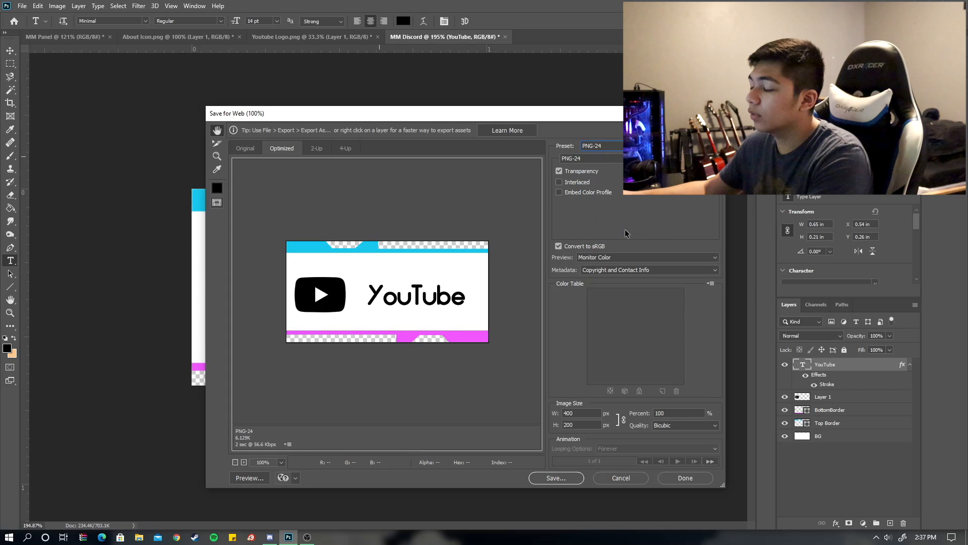
pyautogui.click(561, 478)
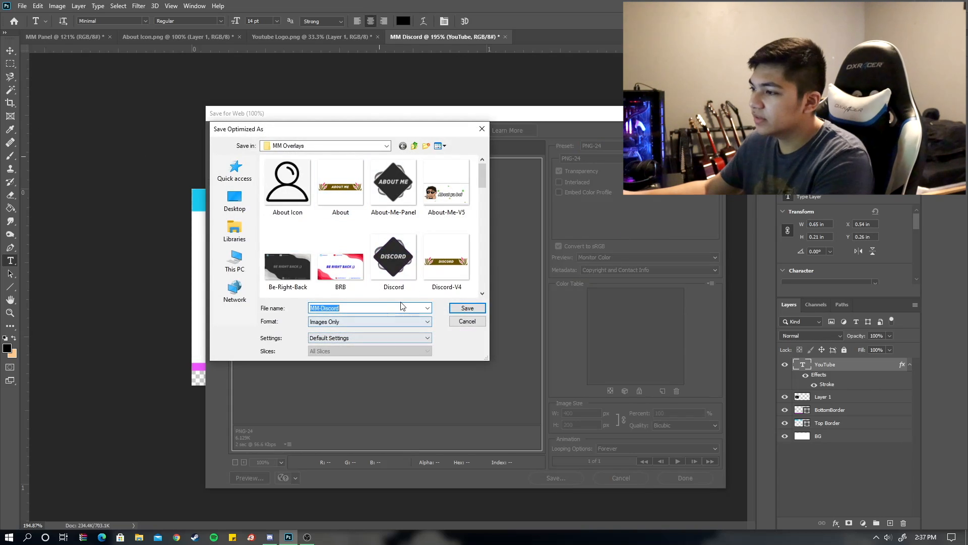
pyautogui.press('BackSpace')
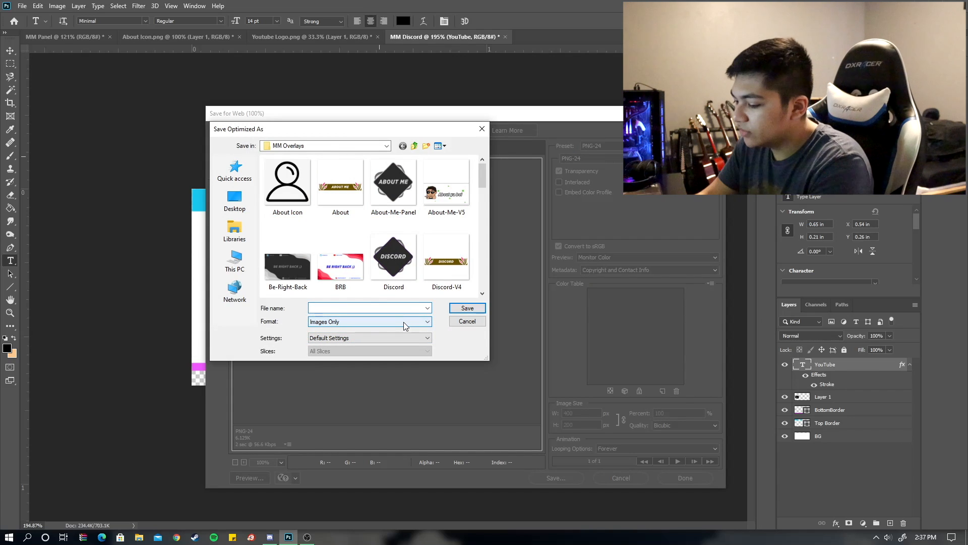
pyautogui.write('A')
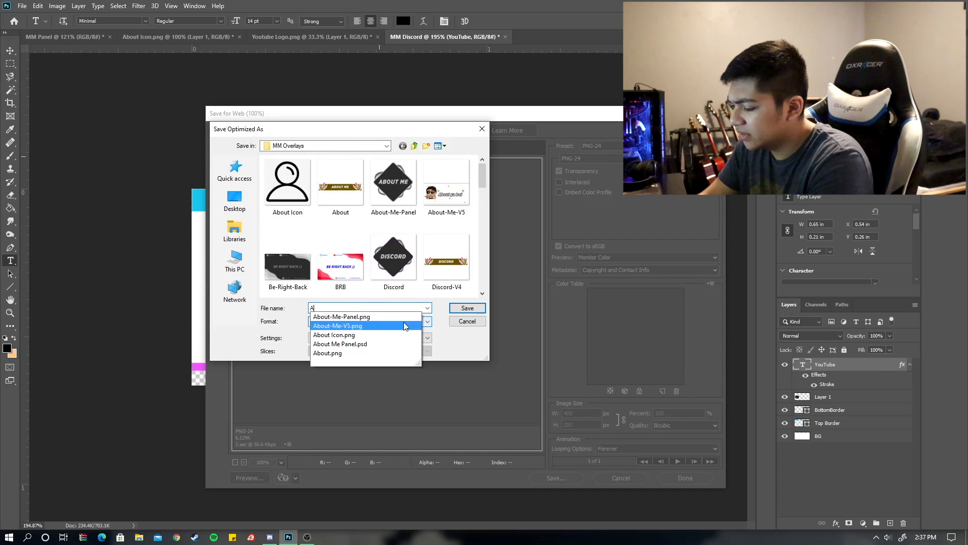
pyautogui.write('bout Me Panel')
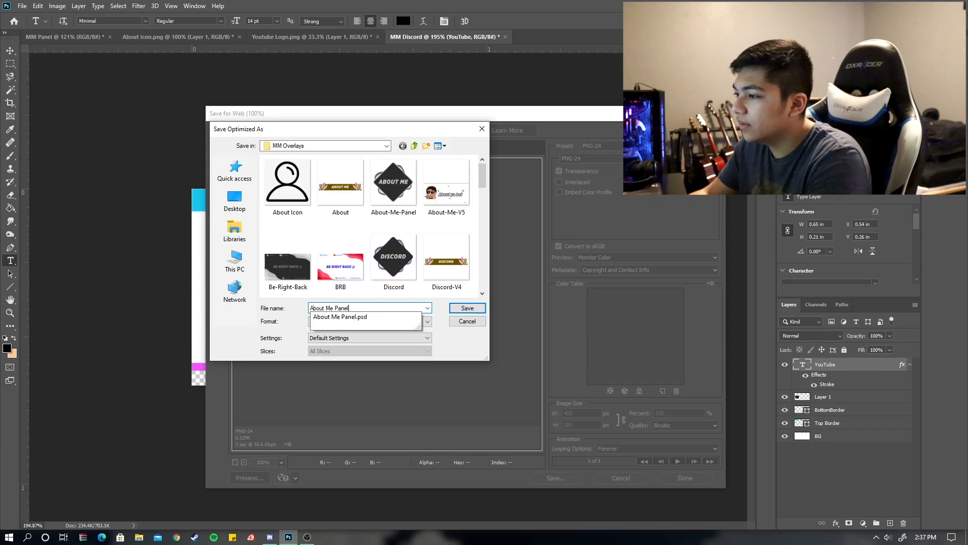
pyautogui.hotkey('ctrl', 'a')
pyautogui.press('BackSpace')
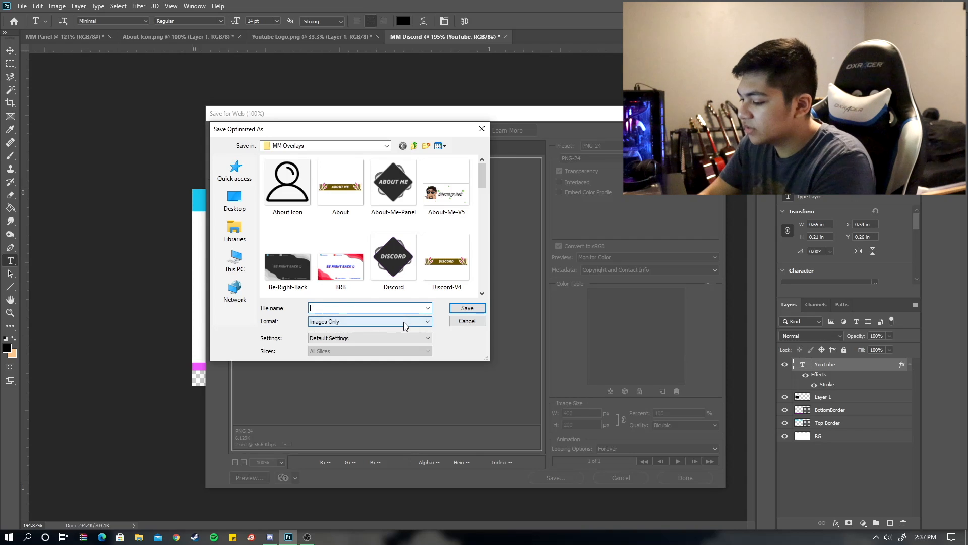
# - Save the exported image as YouTube Pannel v2 in the MM Overlays folder
pyautogui.write('YouTube')
pyautogui.write('P')
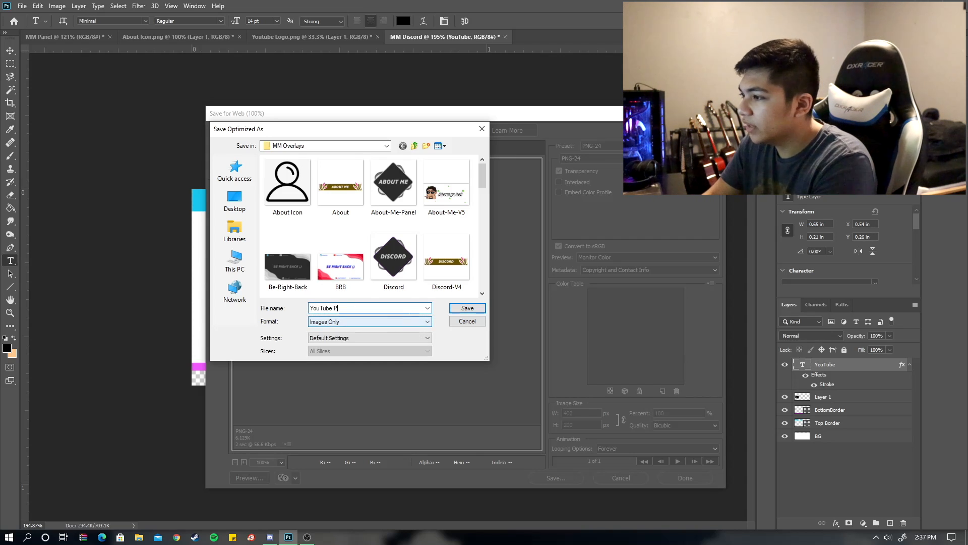
pyautogui.write('annel v2')
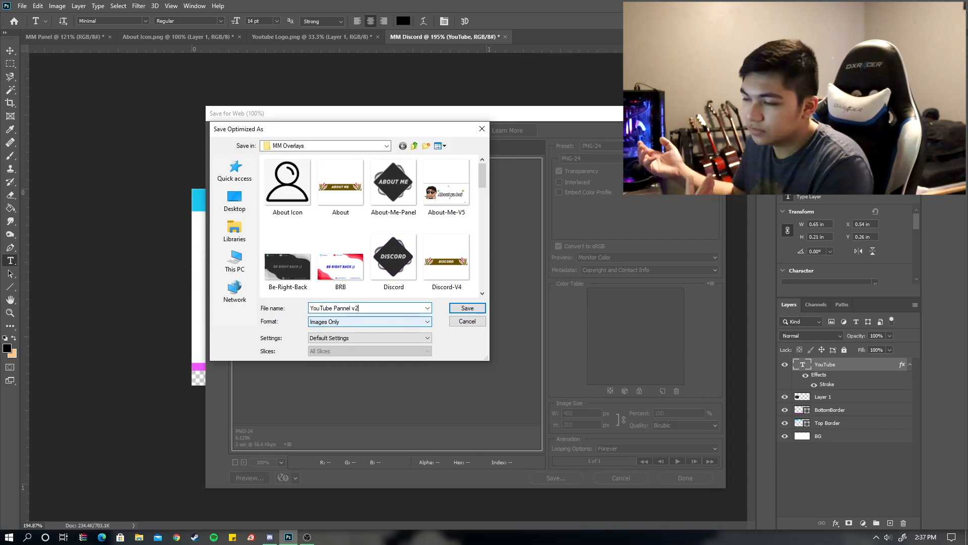
pyautogui.click(467, 308)
# - Switch to Chrome and open the About page of the MoneyMovesOfficial Twitch channel
pyautogui.click(177, 536)
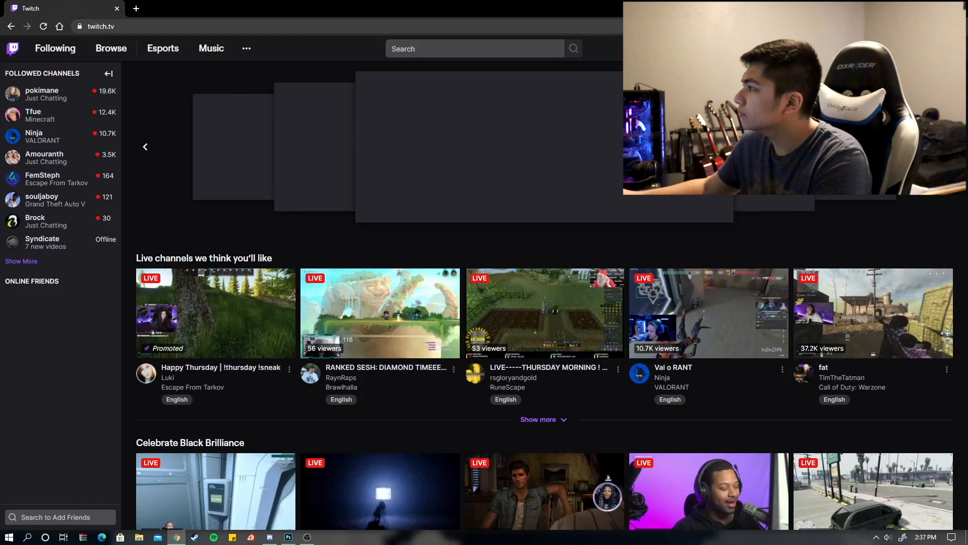
pyautogui.click(468, 134)
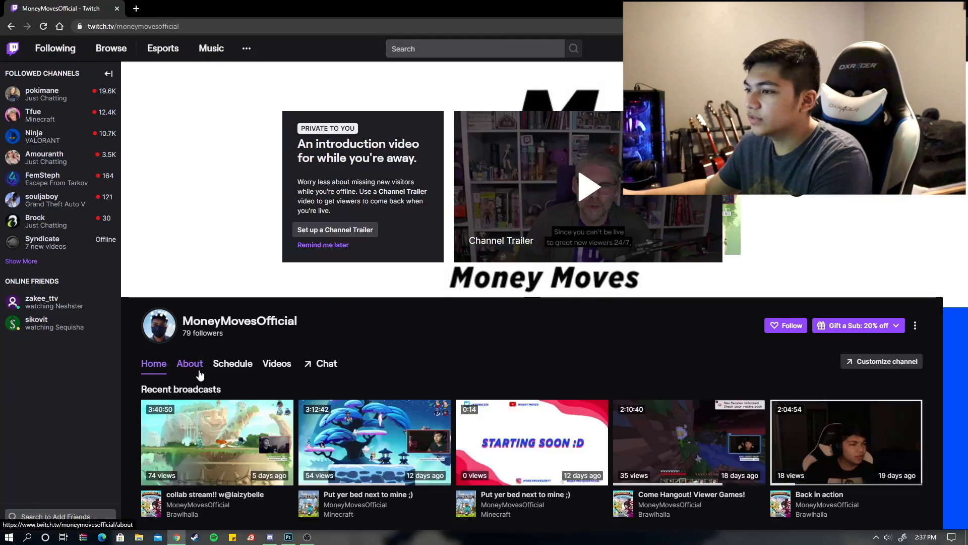
pyautogui.click(191, 364)
pyautogui.scroll(-5, 434, 303)
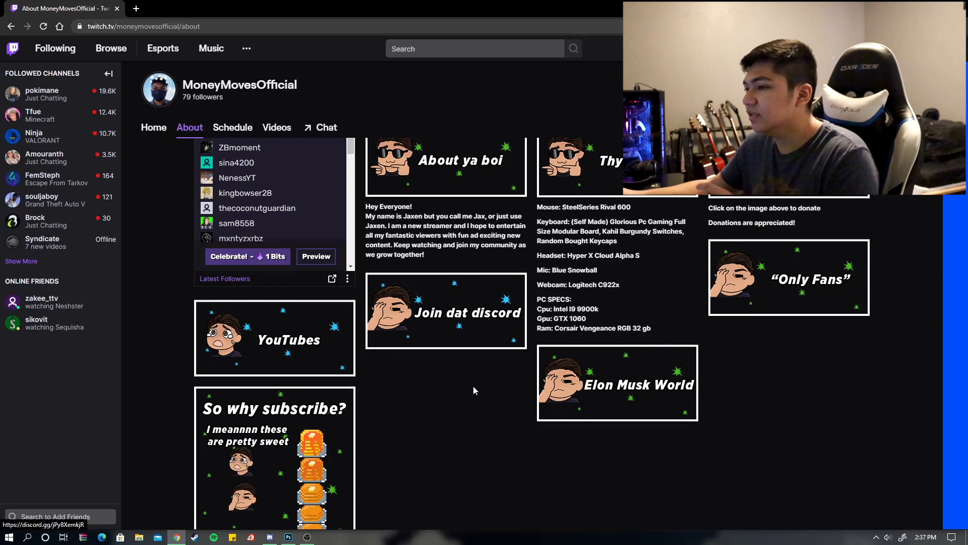
pyautogui.scroll(5, 391, 378)
# - Turn on panel editing and choose MM-About-me-yt from the desktop's MM Overlays folder as the image for the "Hey Everyone!" panel
pyautogui.click(149, 372)
pyautogui.scroll(-5, 313, 347)
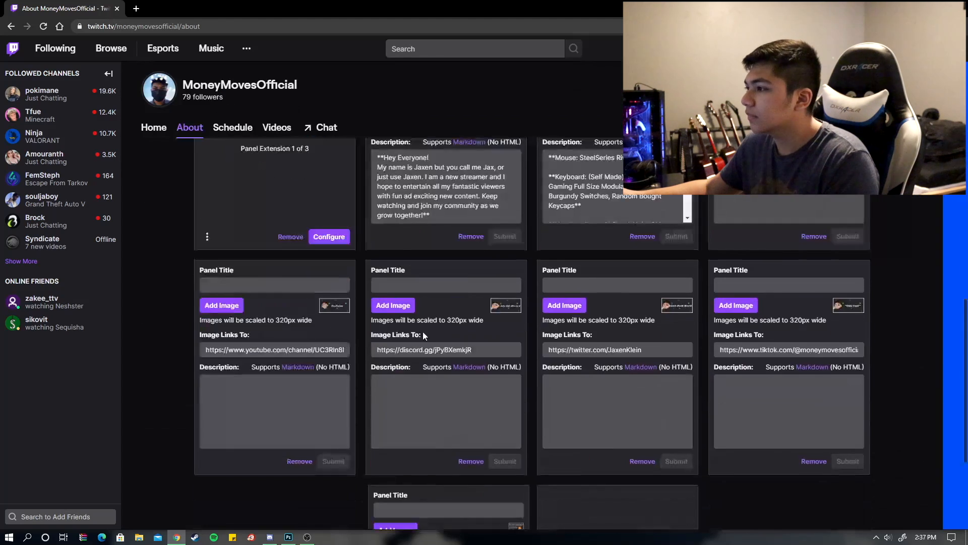
pyautogui.scroll(3, 422, 331)
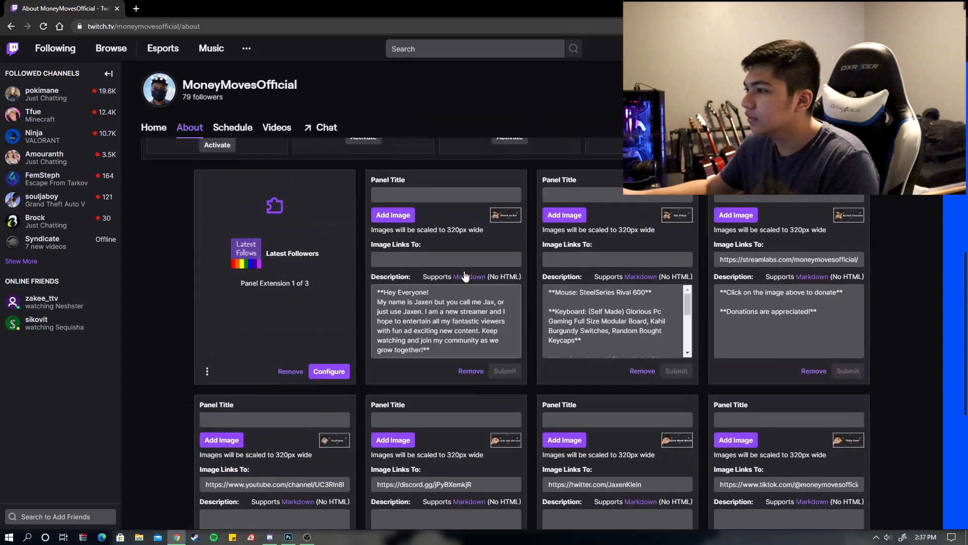
pyautogui.click(405, 220)
pyautogui.click(507, 285)
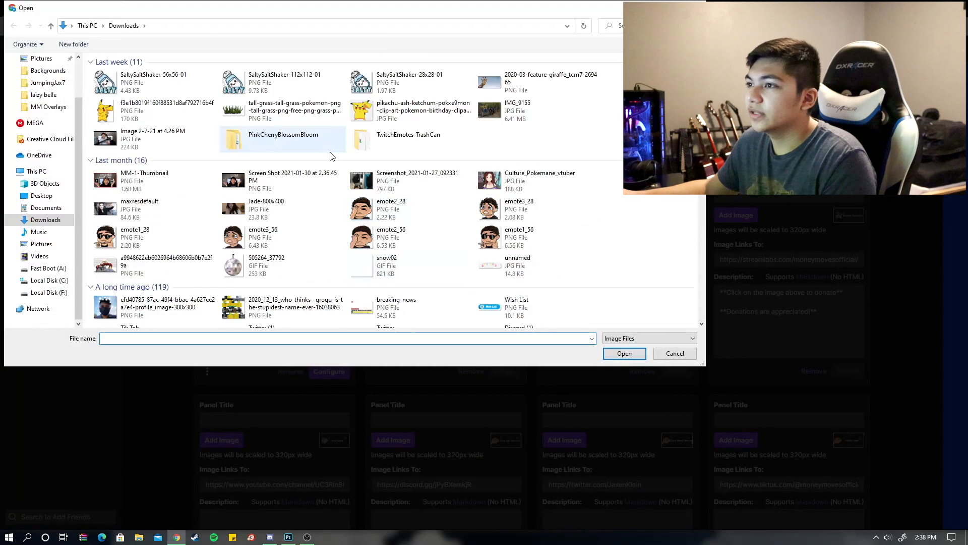
pyautogui.click(41, 79)
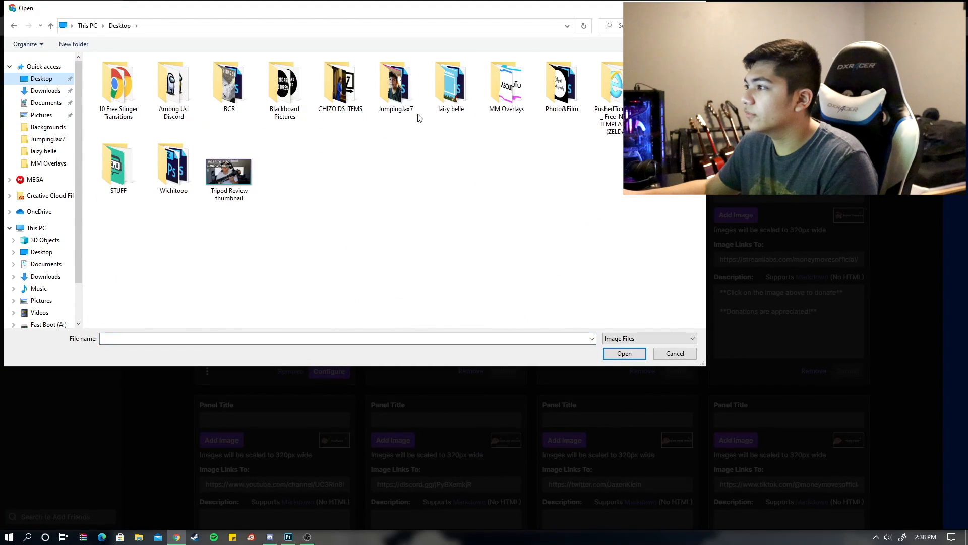
pyautogui.doubleClick(507, 83)
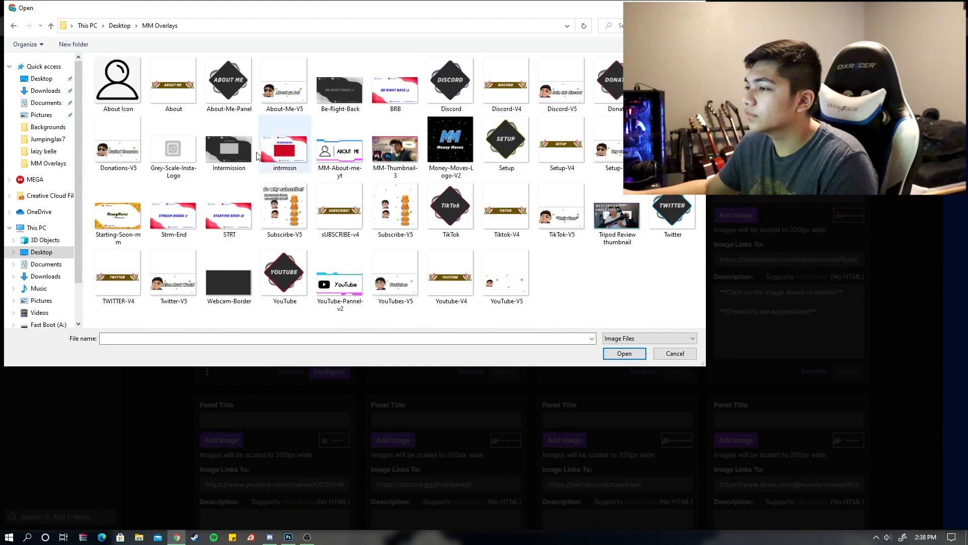
pyautogui.doubleClick(360, 164)
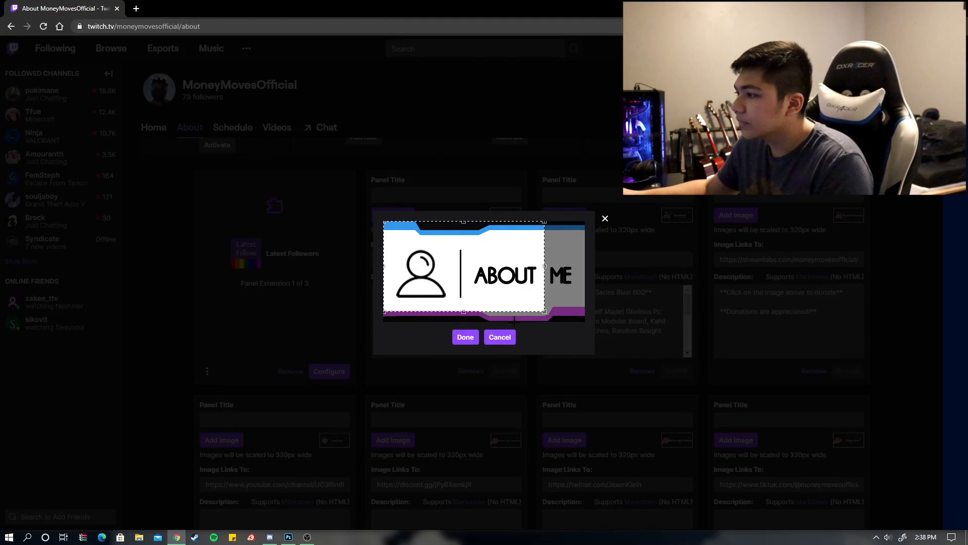
# - Extend the crop to the whole ABOUT ME image, submit the panel and turn off panel editing
pyautogui.moveTo(546, 312); pyautogui.dragTo(610, 331)
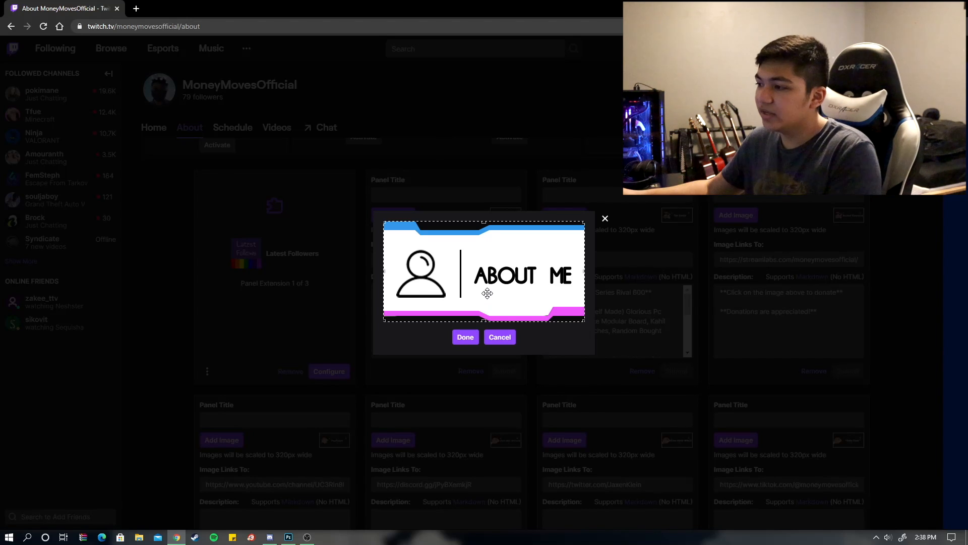
pyautogui.click(465, 337)
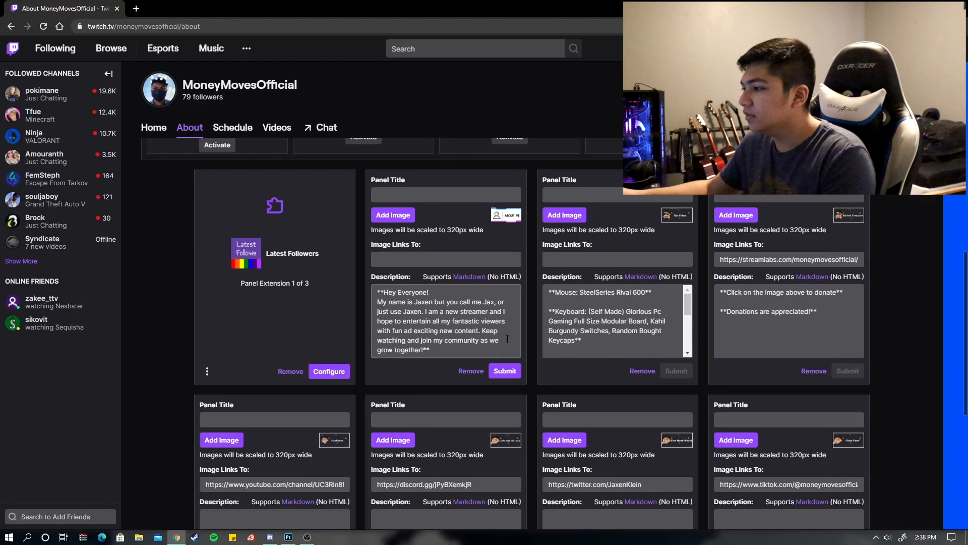
pyautogui.scroll(3, 316, 325)
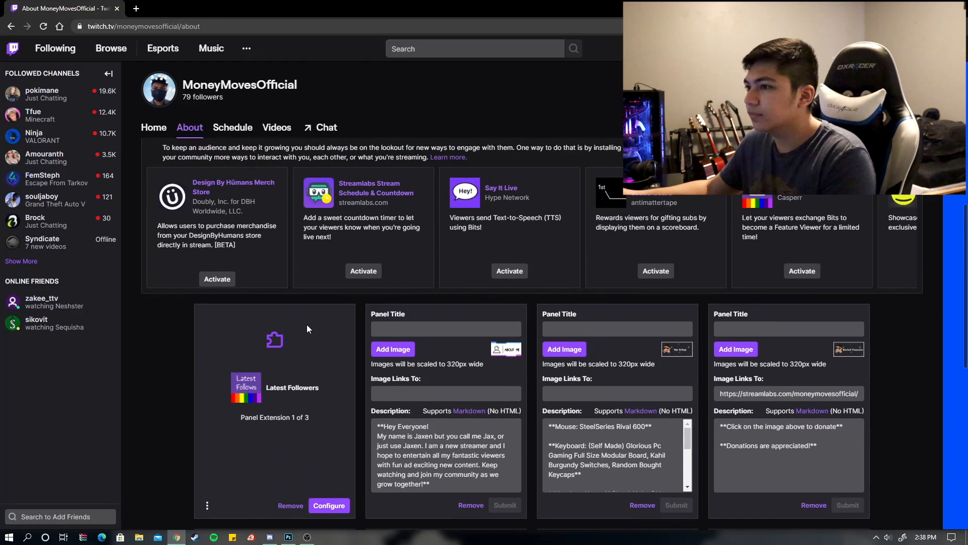
pyautogui.scroll(3, 286, 313)
pyautogui.click(150, 240)
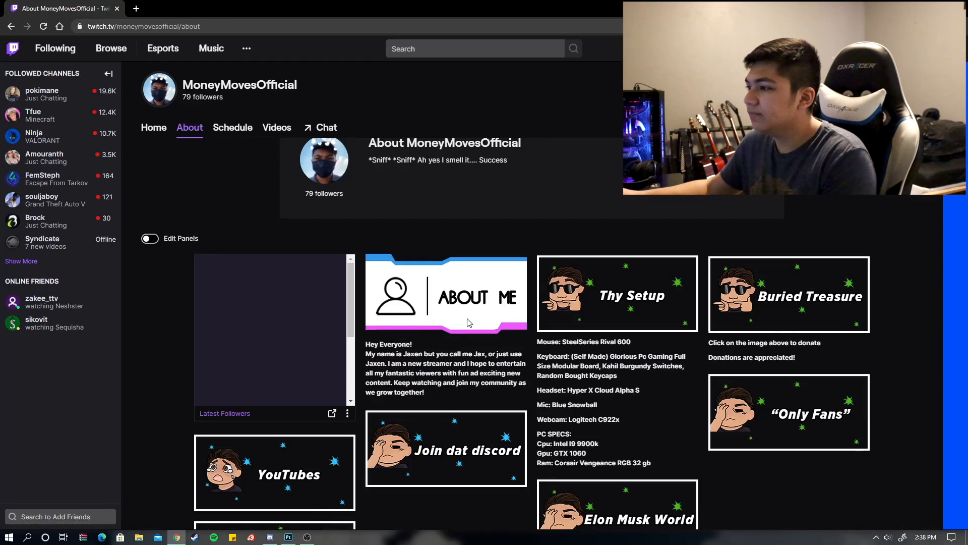